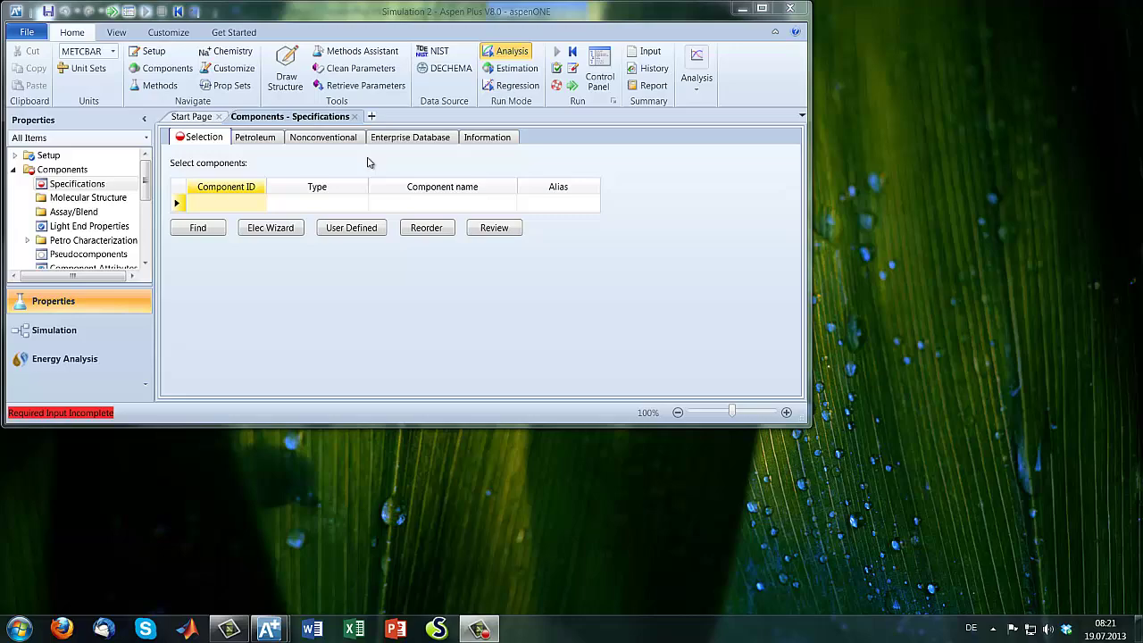
Minimize Simulation 1 and maximize the Simulation 2 window.
drag(582, 12, 803, 108)
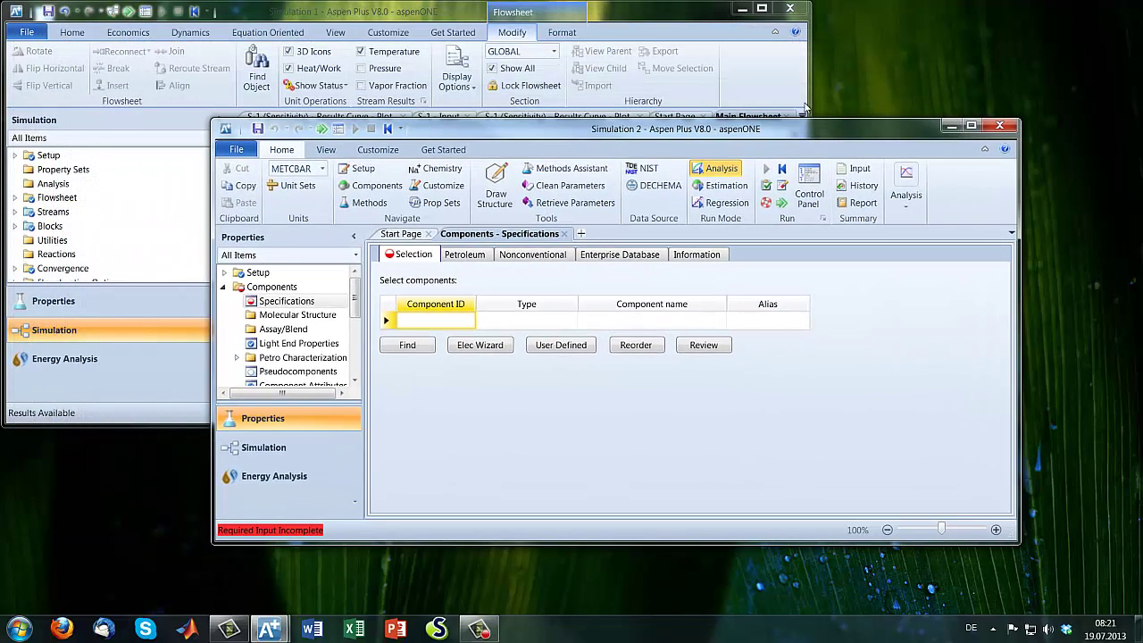
click(743, 8)
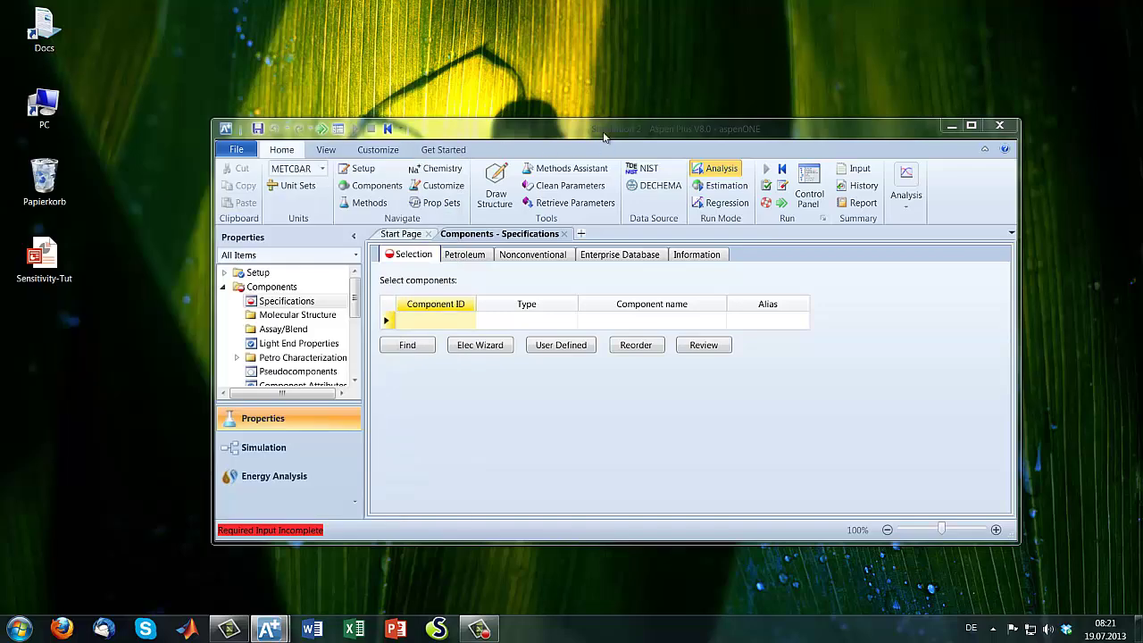
drag(604, 129, 538, 87)
click(908, 83)
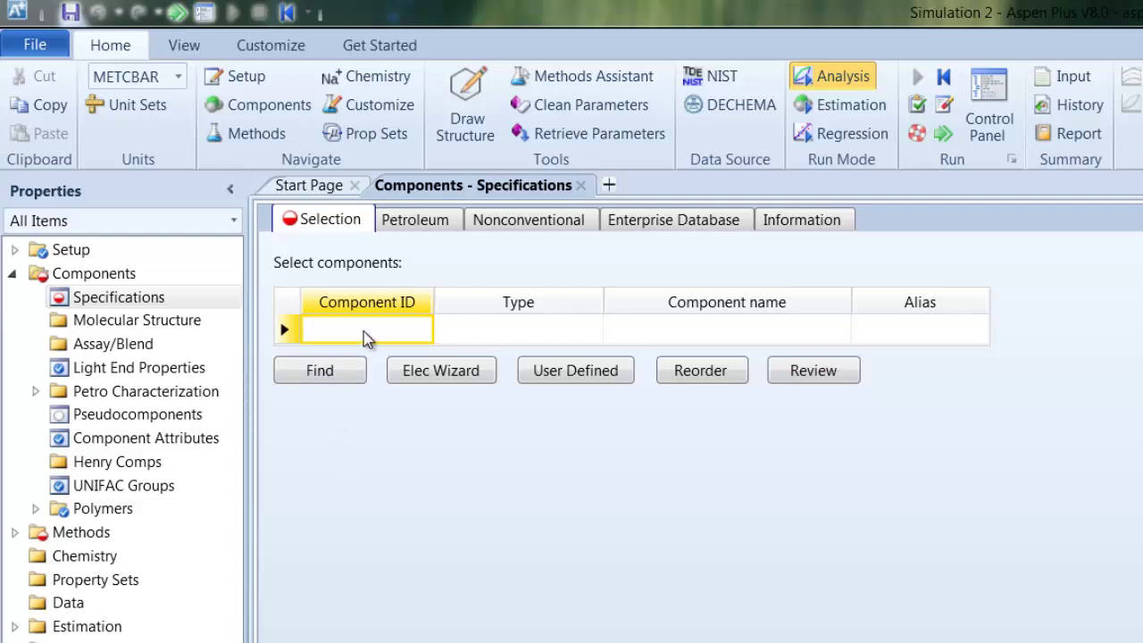
Enter CO2 and ETHANOL as component IDs in Components > Specifications.
text(CO)
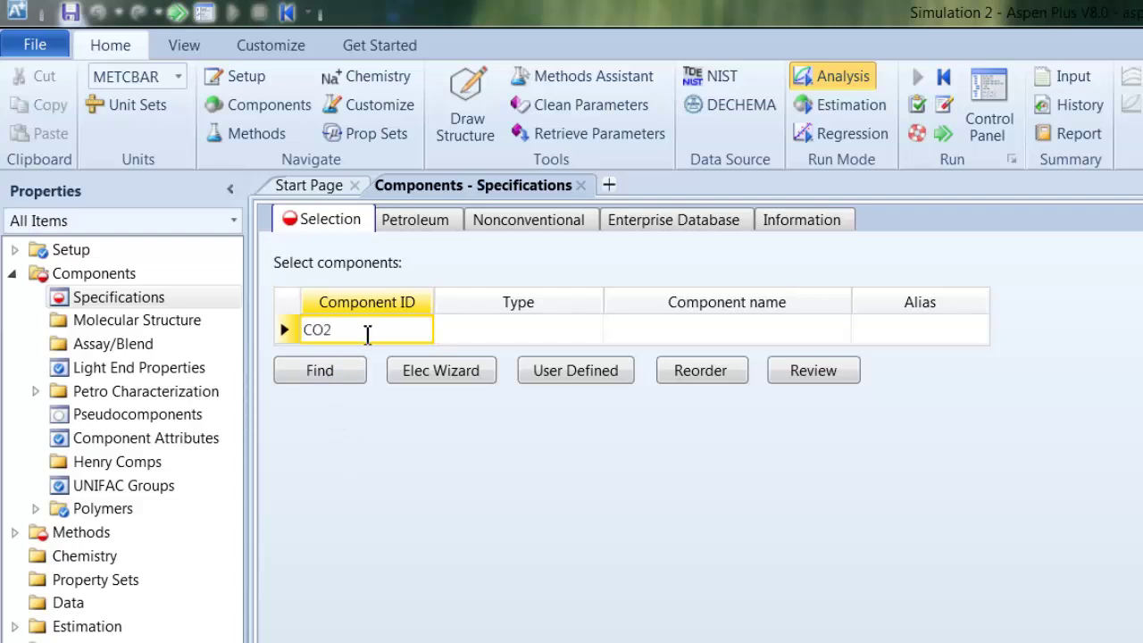
text(2)
click(333, 383)
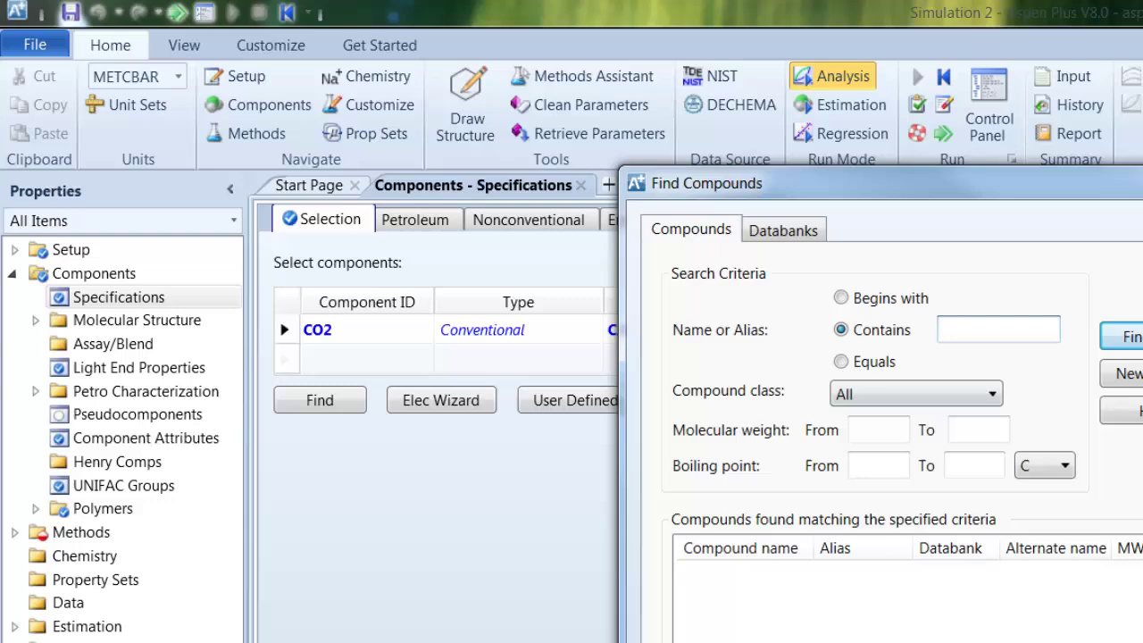
key(Escape)
click(345, 363)
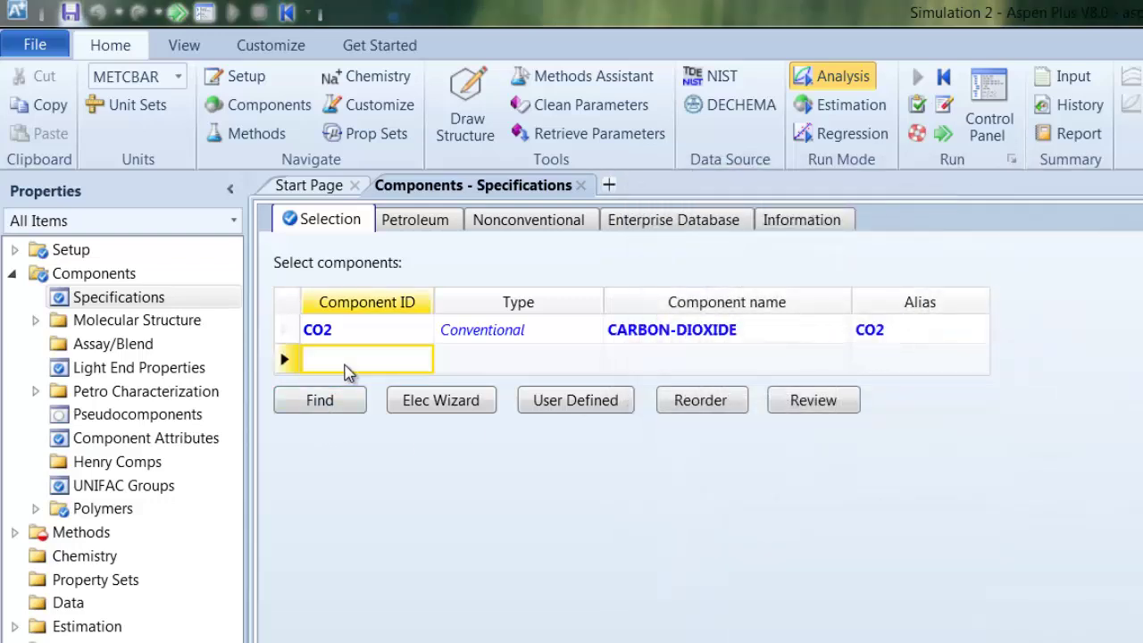
text(ETHANOL)
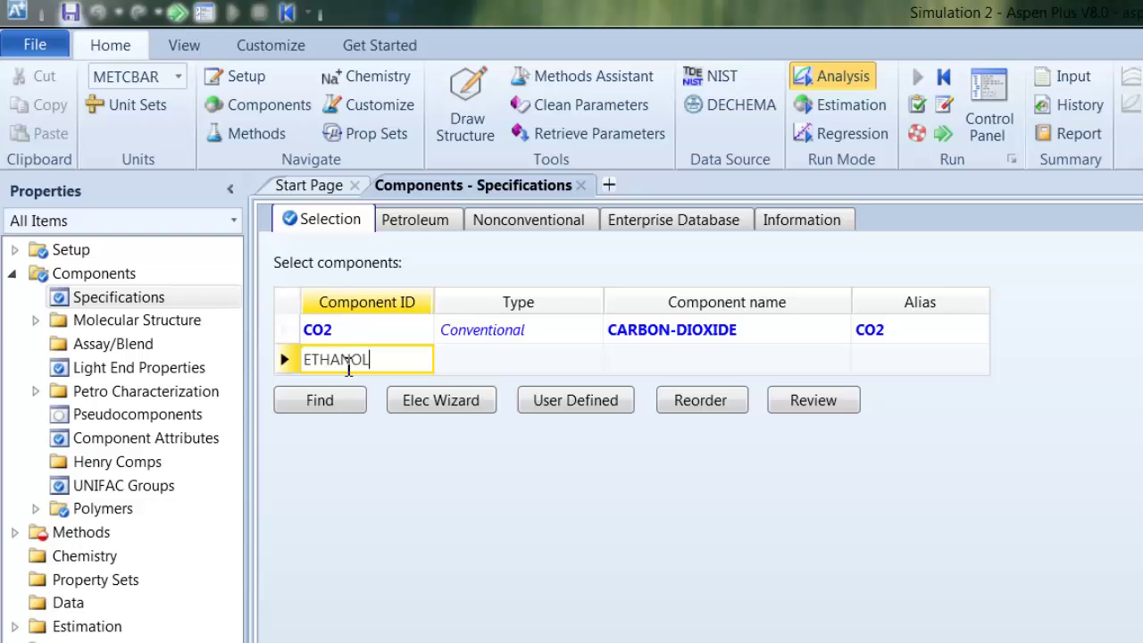
key(Return)
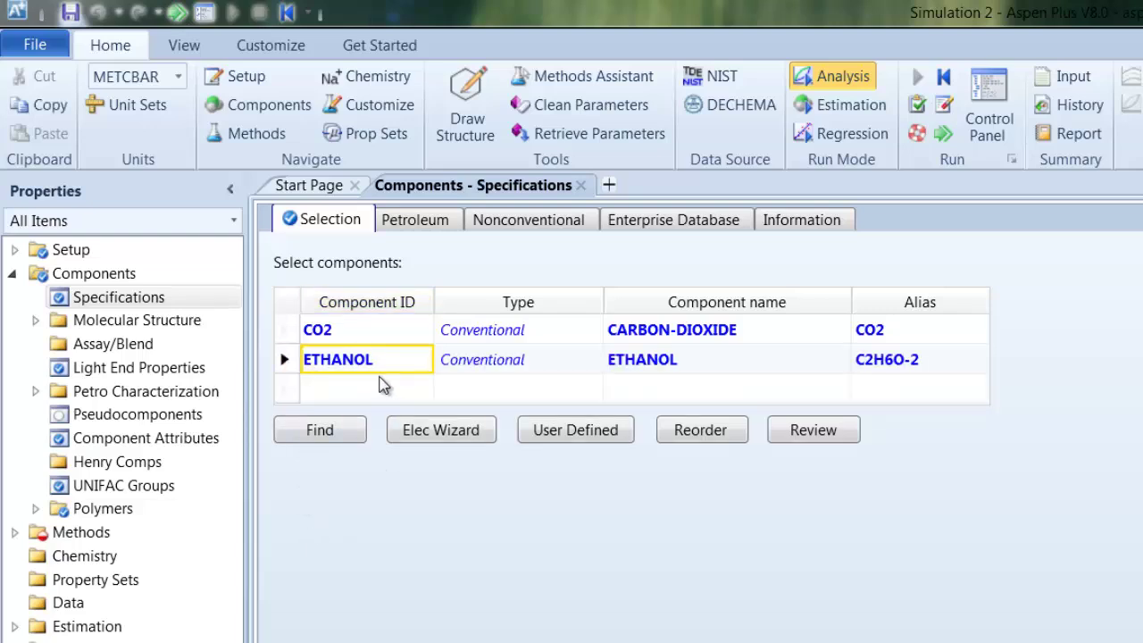
Choose UNIFAC as the base method in Methods > Specifications.
click(14, 533)
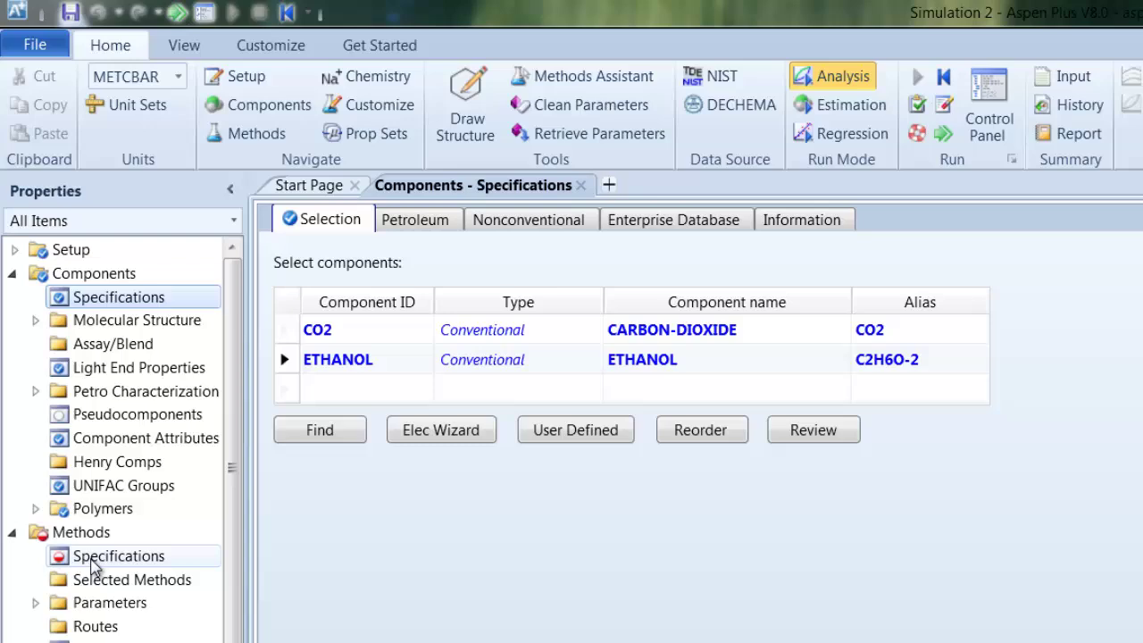
click(112, 563)
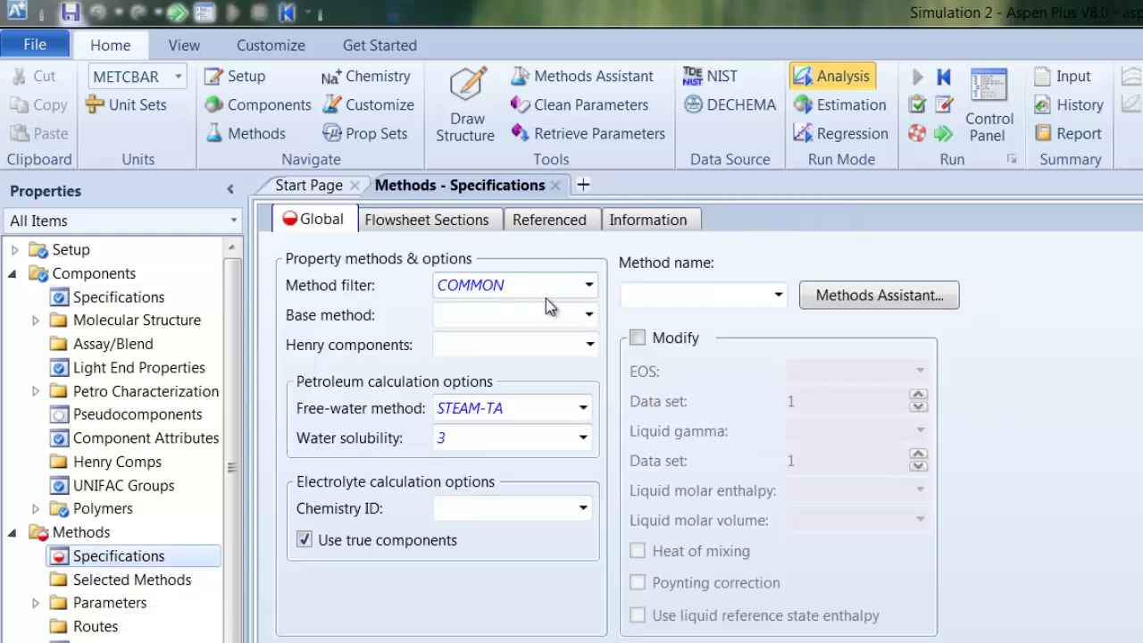
click(572, 319)
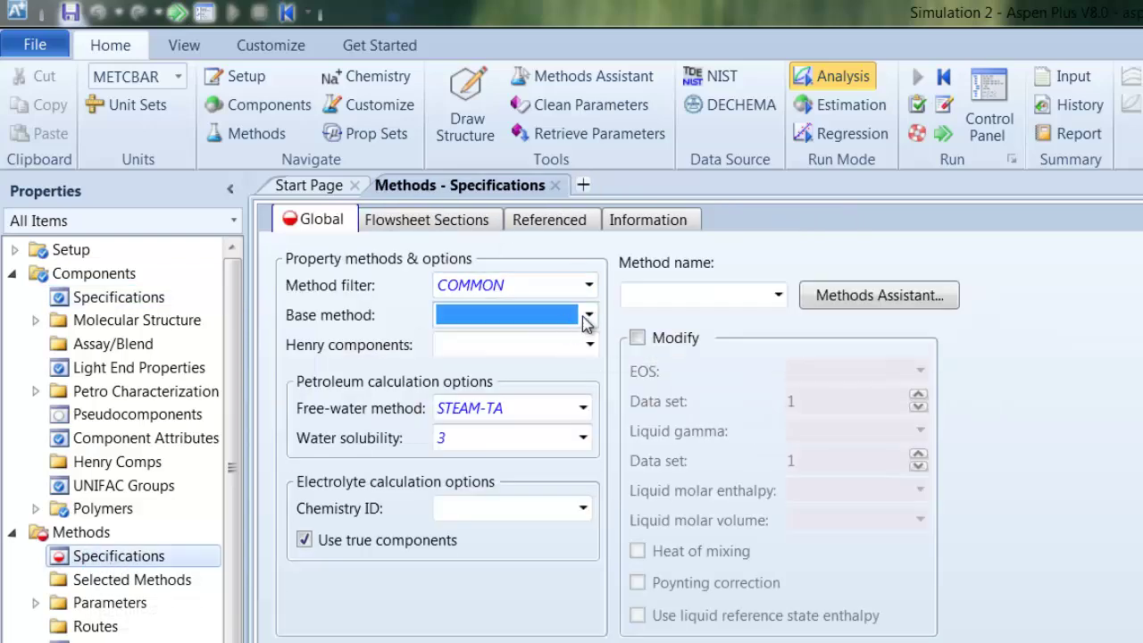
click(588, 317)
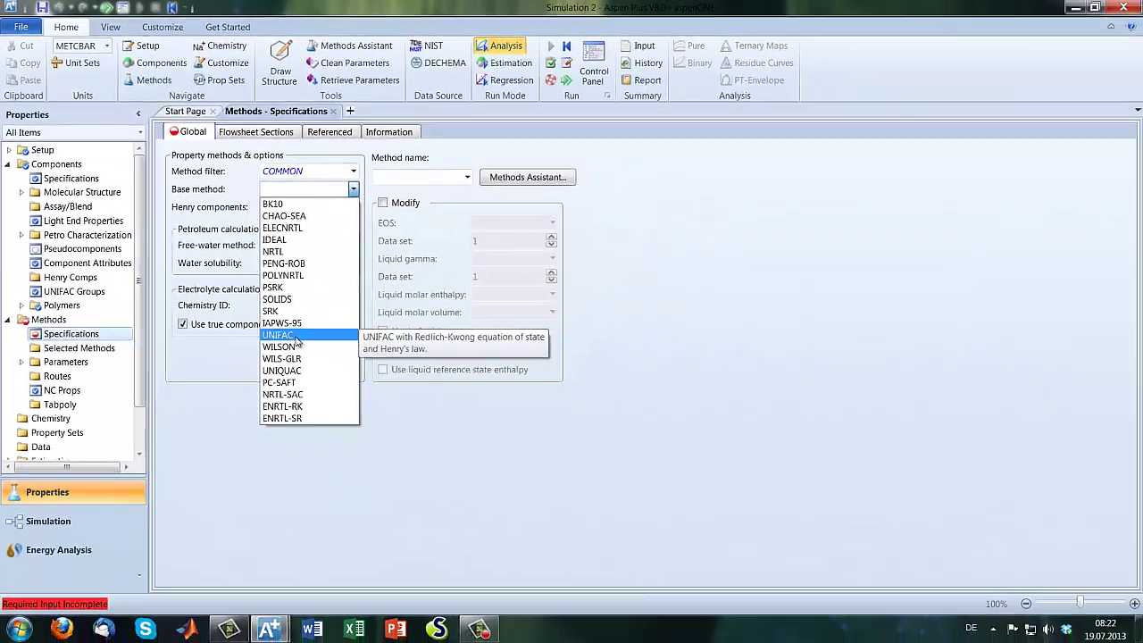
click(382, 461)
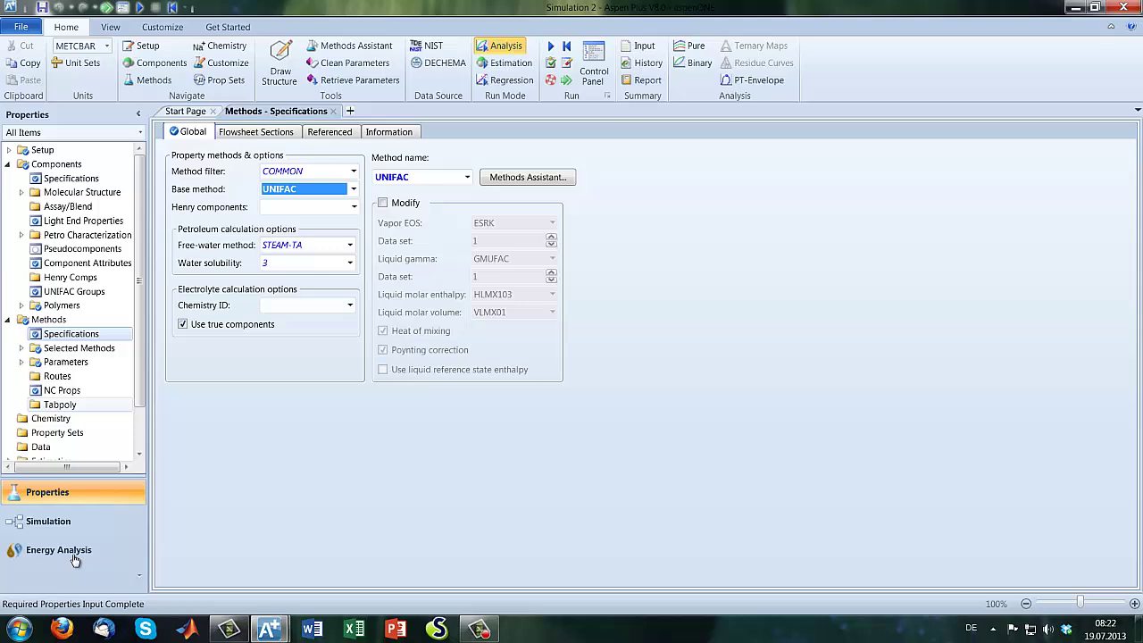
Place Flash2 block B1 and draw its feed, vapour outlet and liquid outlet streams.
click(51, 522)
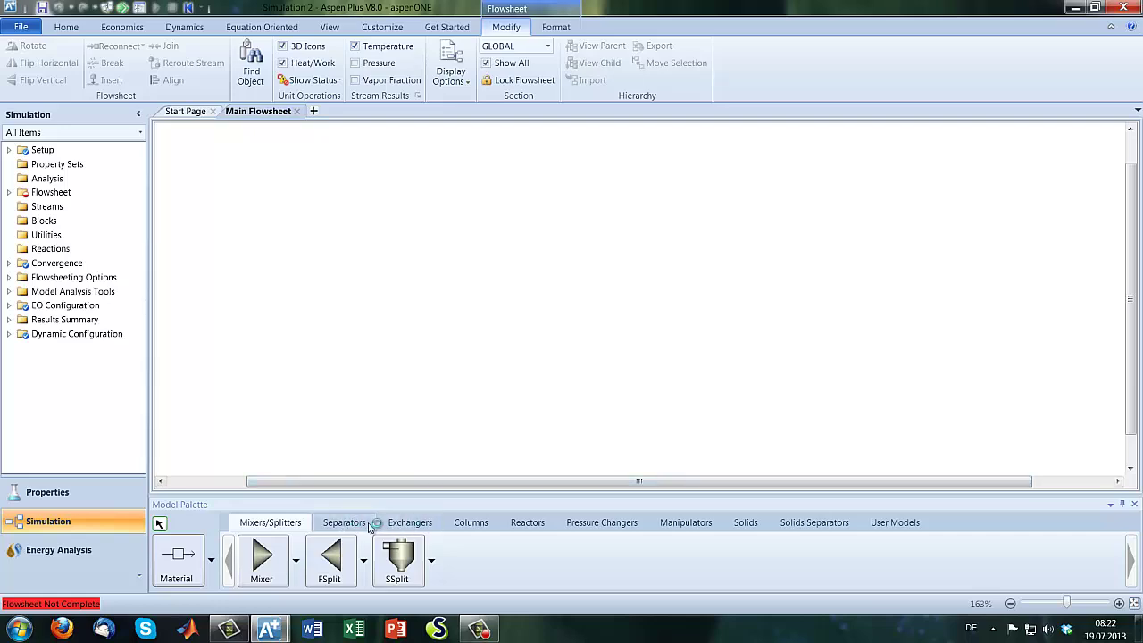
click(350, 526)
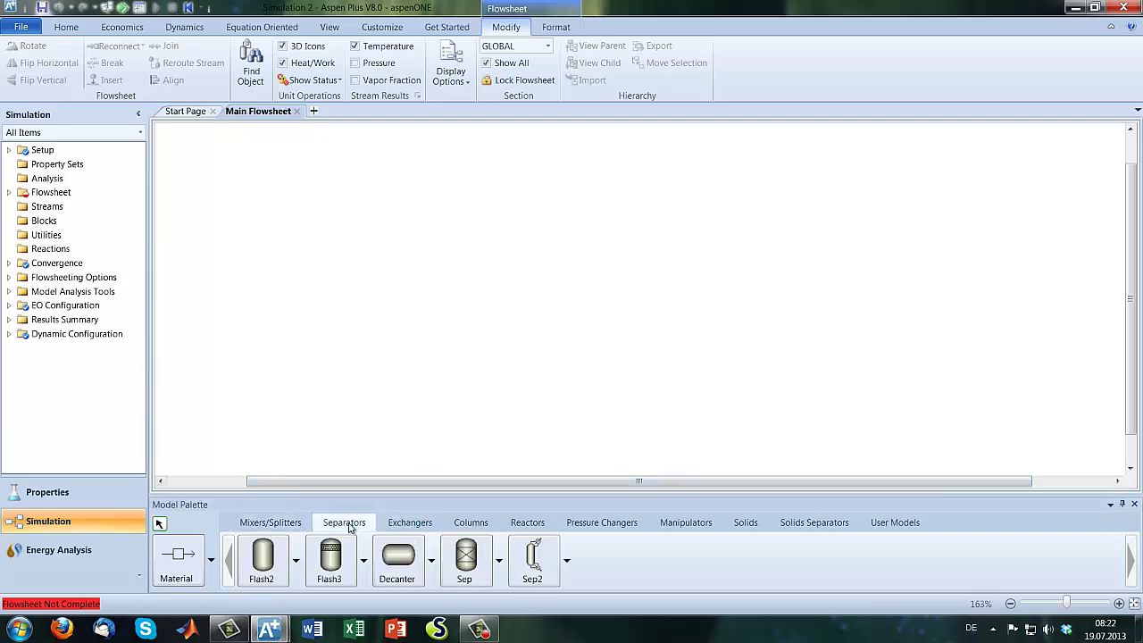
click(261, 561)
click(378, 280)
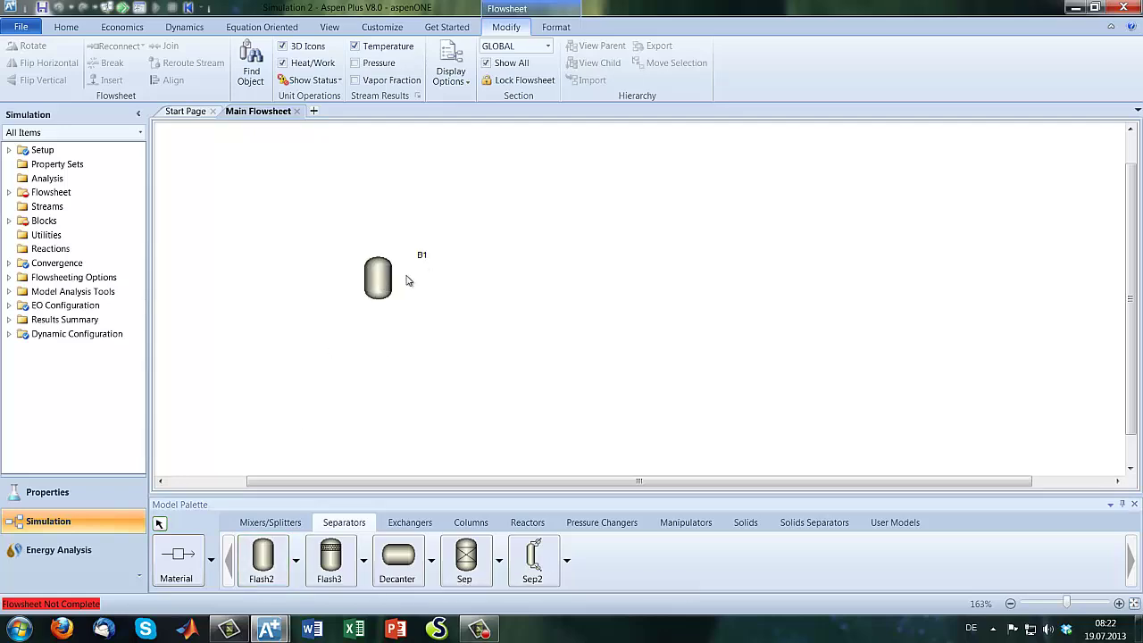
click(183, 560)
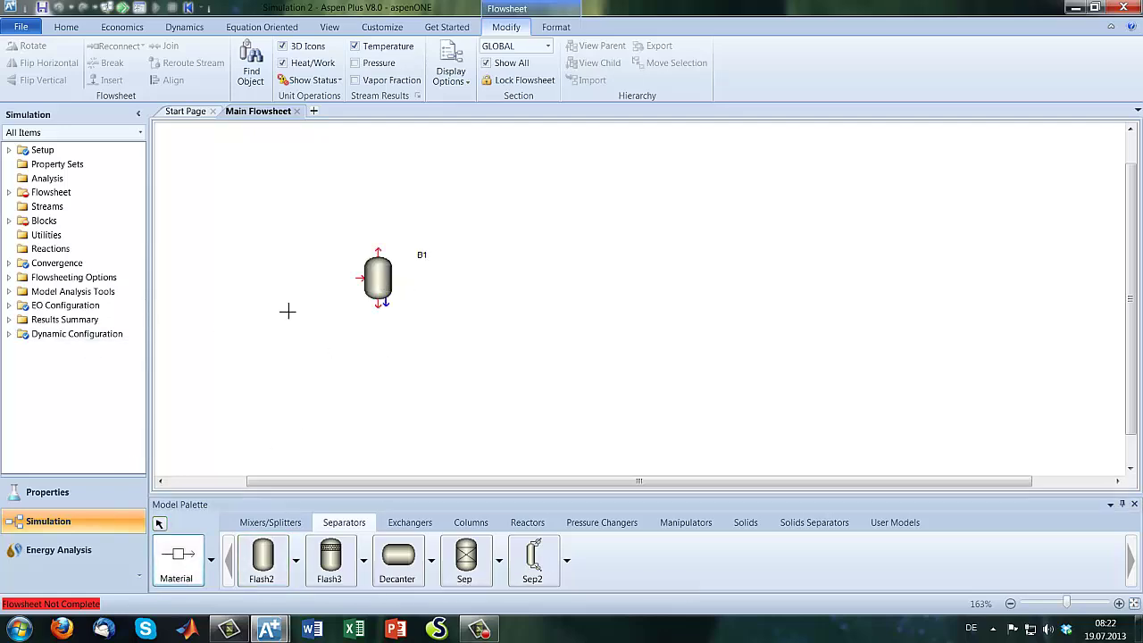
click(277, 277)
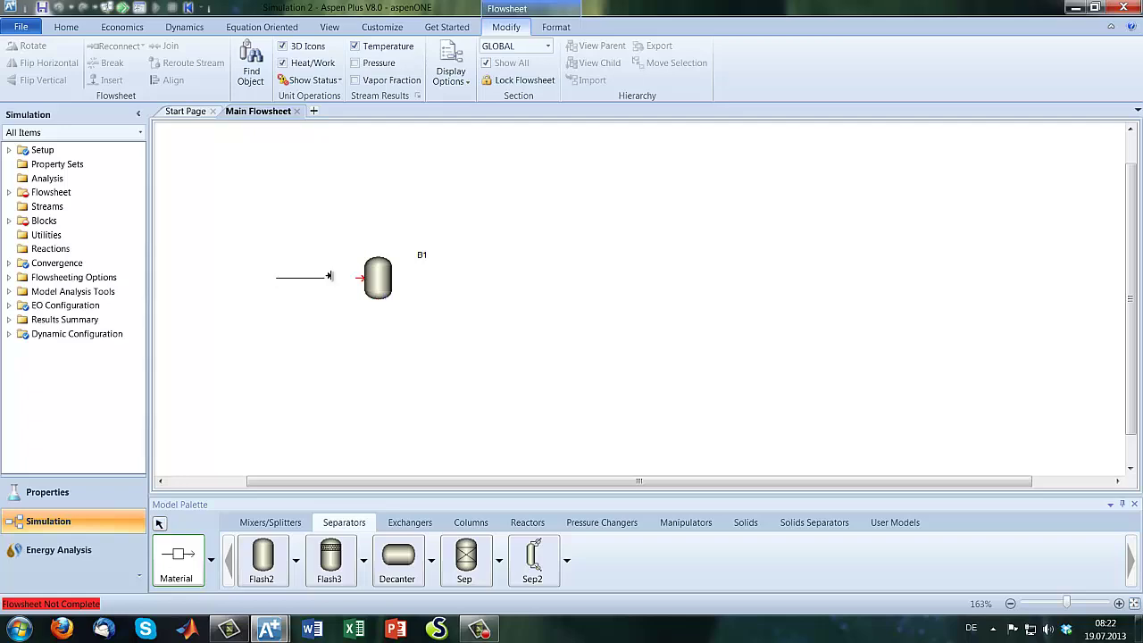
click(360, 278)
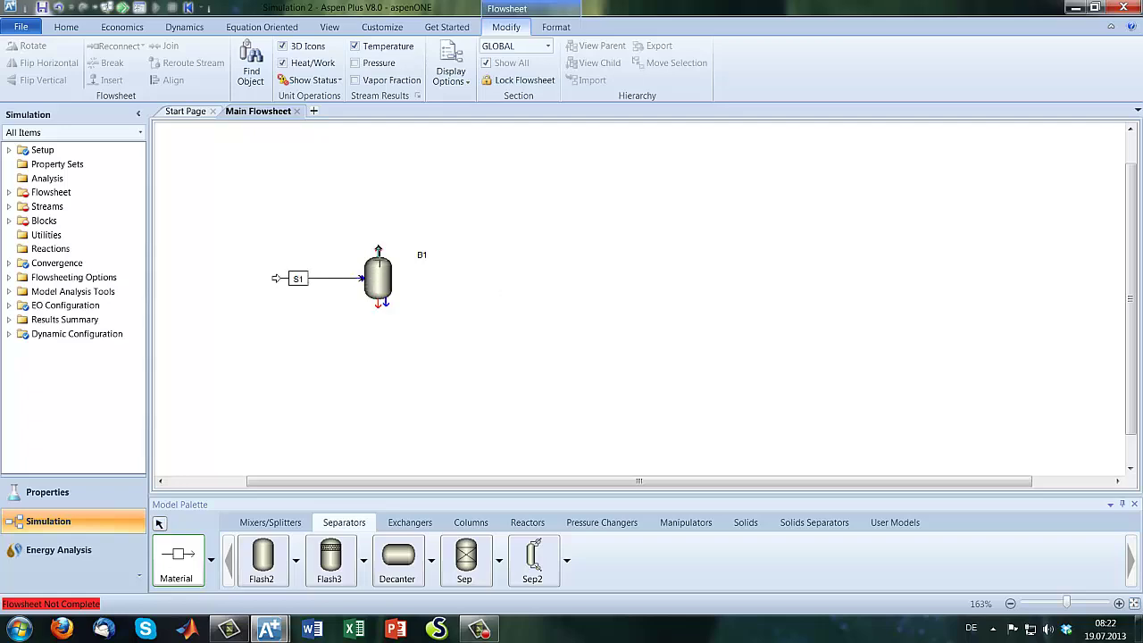
click(377, 253)
click(473, 230)
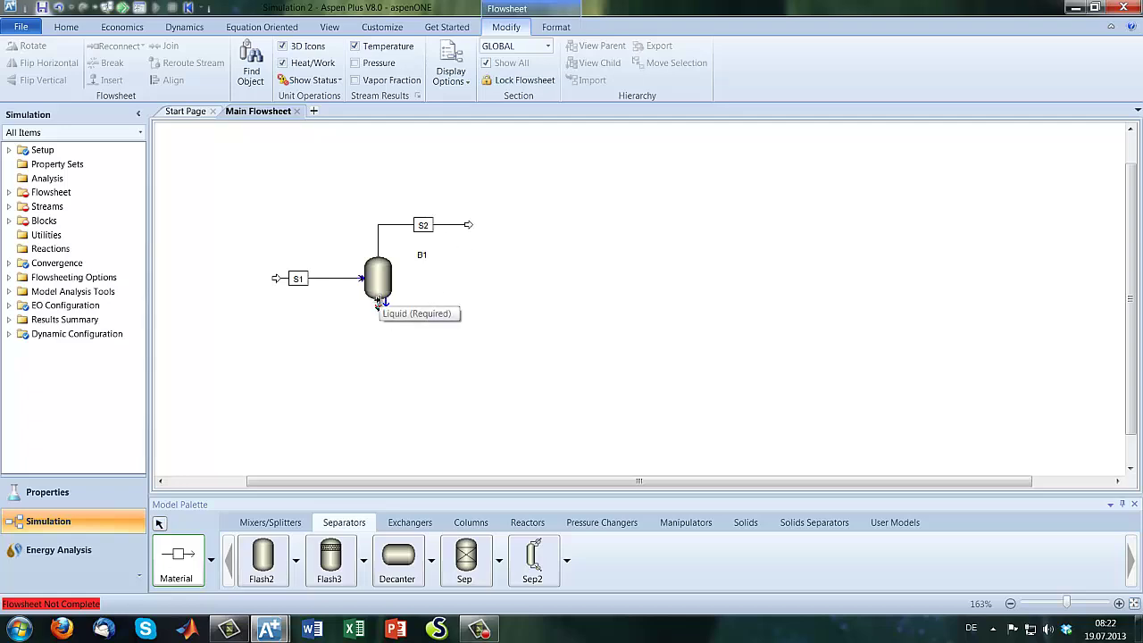
click(378, 301)
click(472, 319)
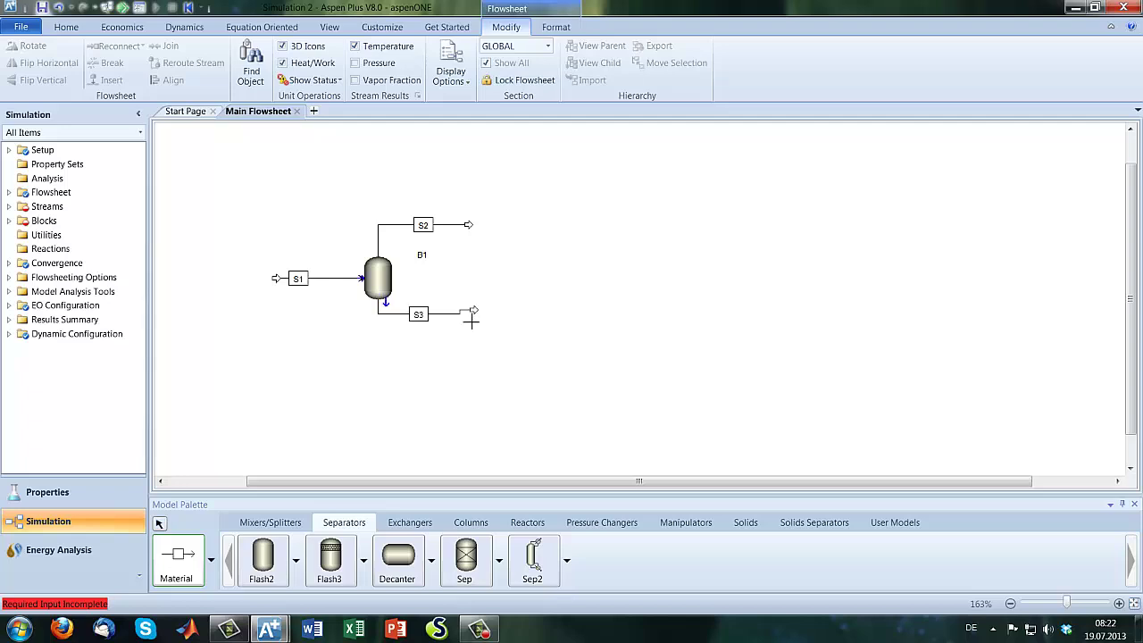
click(159, 524)
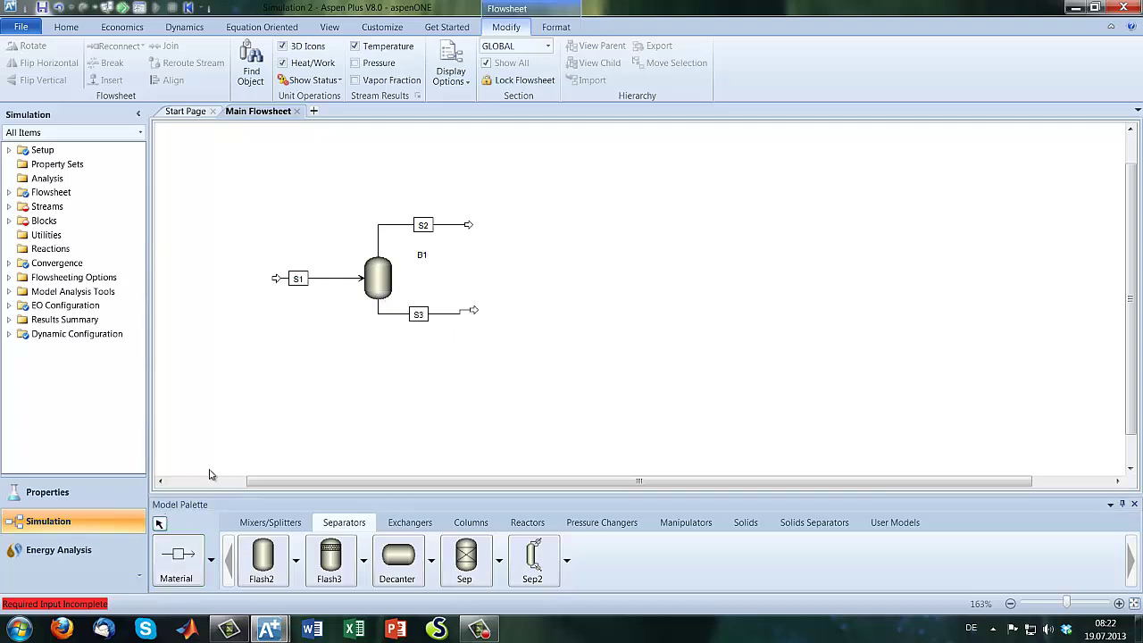
Rename the feed ETH-CO2, the vapour stream CO2 and the liquid stream ETH.
click(301, 279)
text(E1)
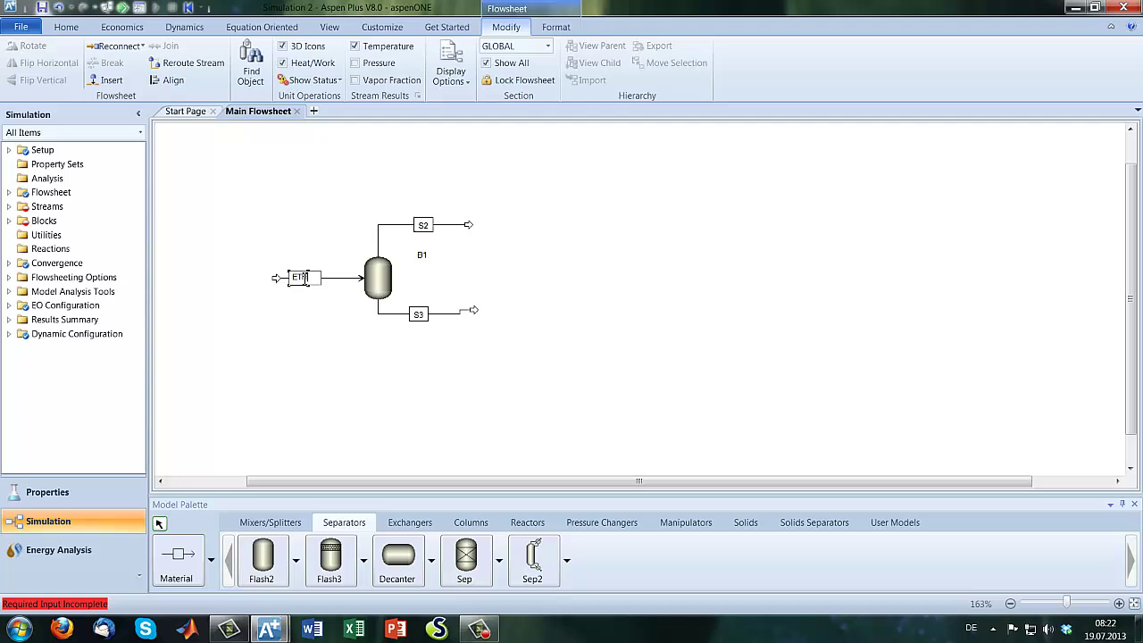
text(-CO2)
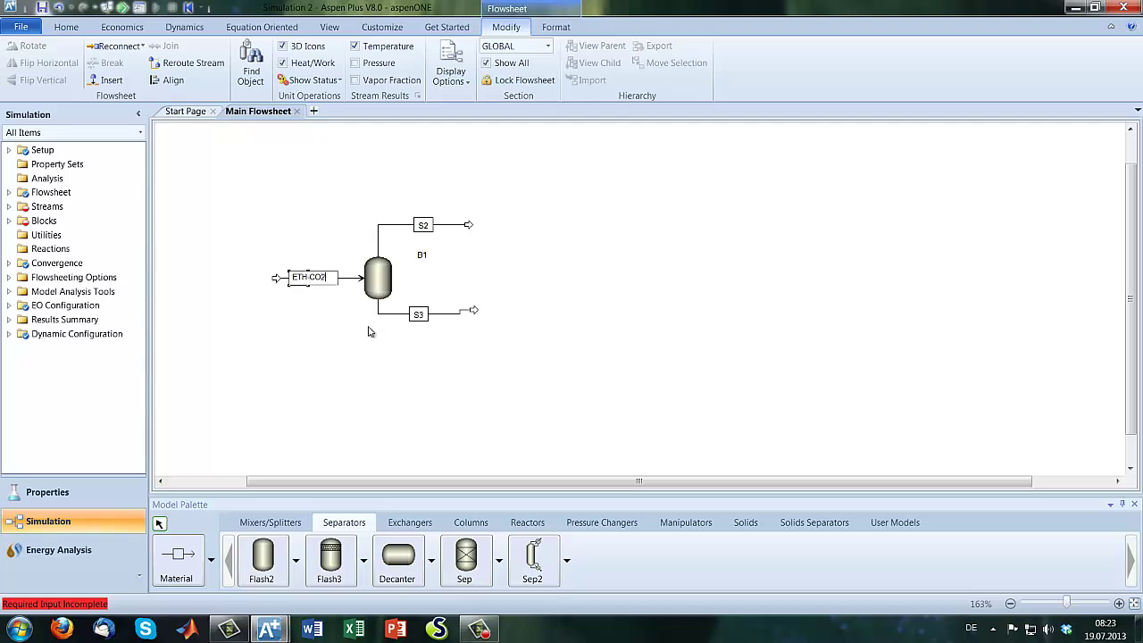
click(370, 333)
click(423, 225)
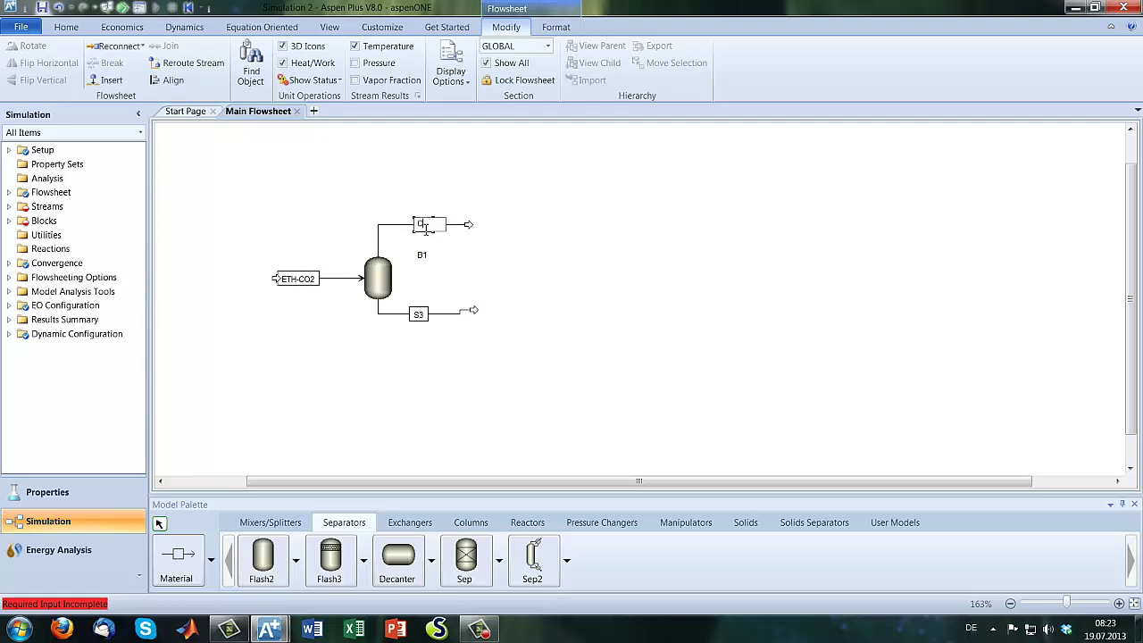
click(419, 314)
text(ETH)
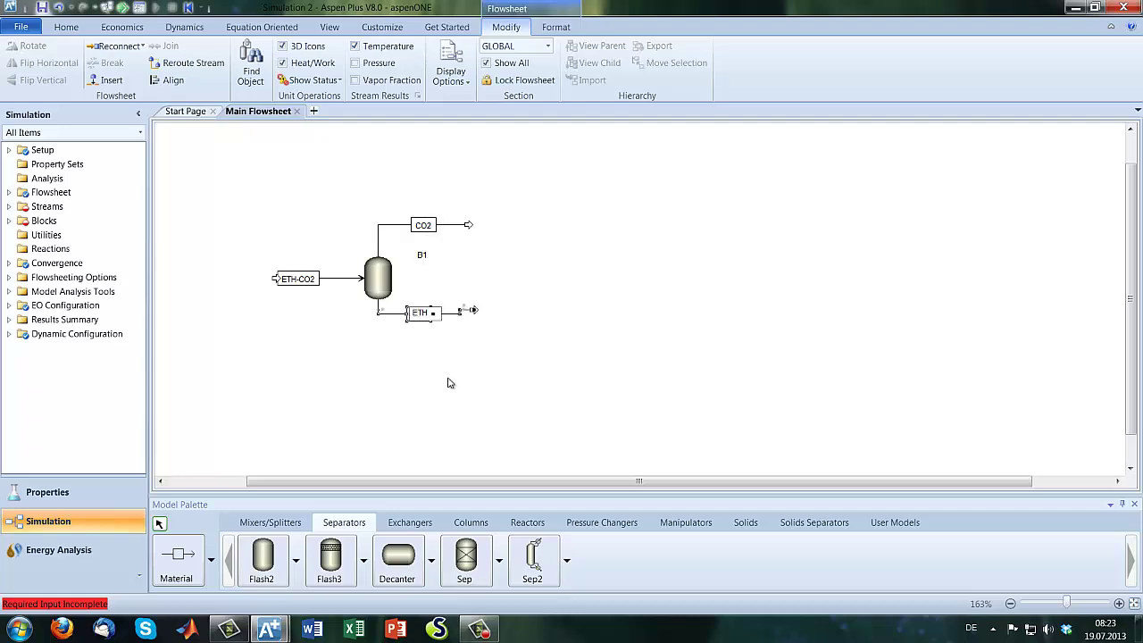
click(467, 313)
click(485, 333)
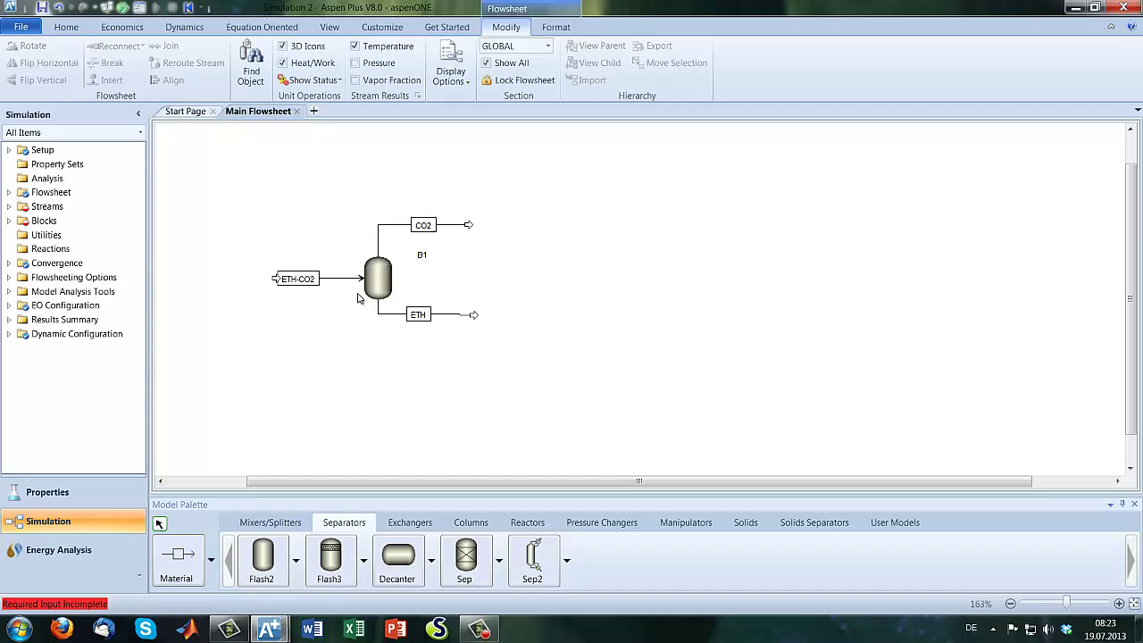
click(313, 284)
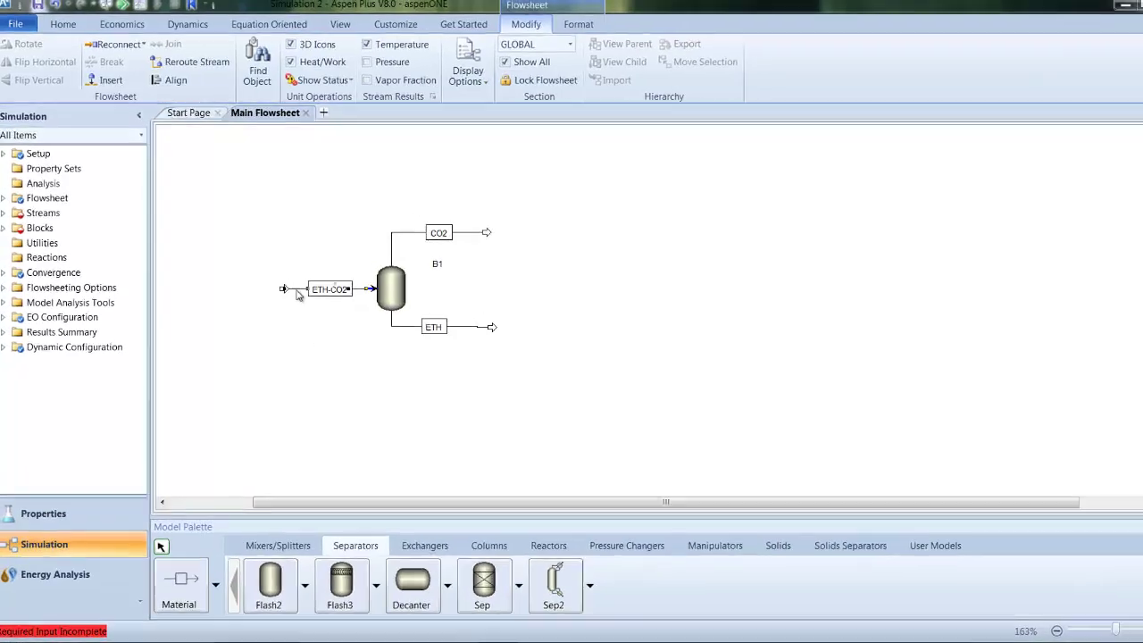
Set the ETH-CO2 feed to 25 C, 100 bar and a mass flow of 100 kg/hr.
double_click(299, 290)
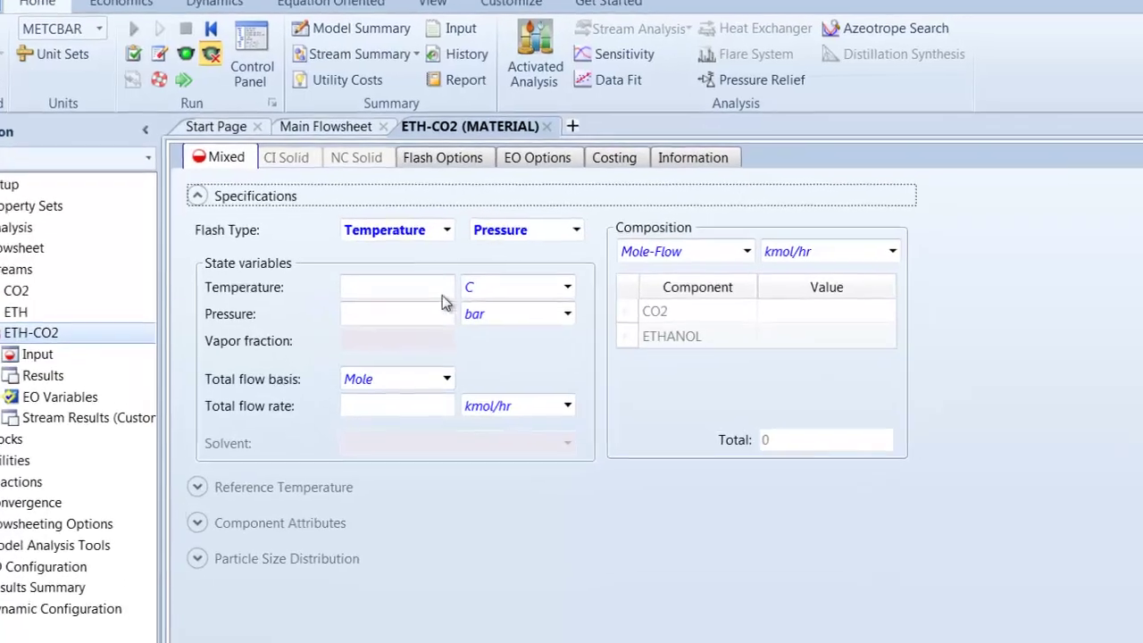
click(438, 290)
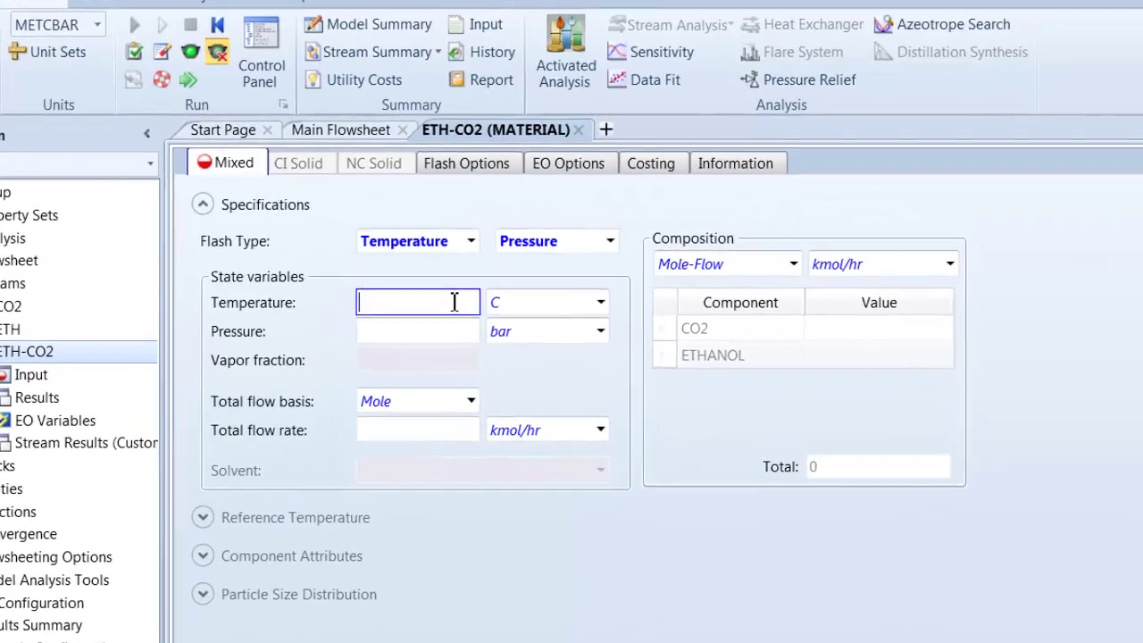
text(25)
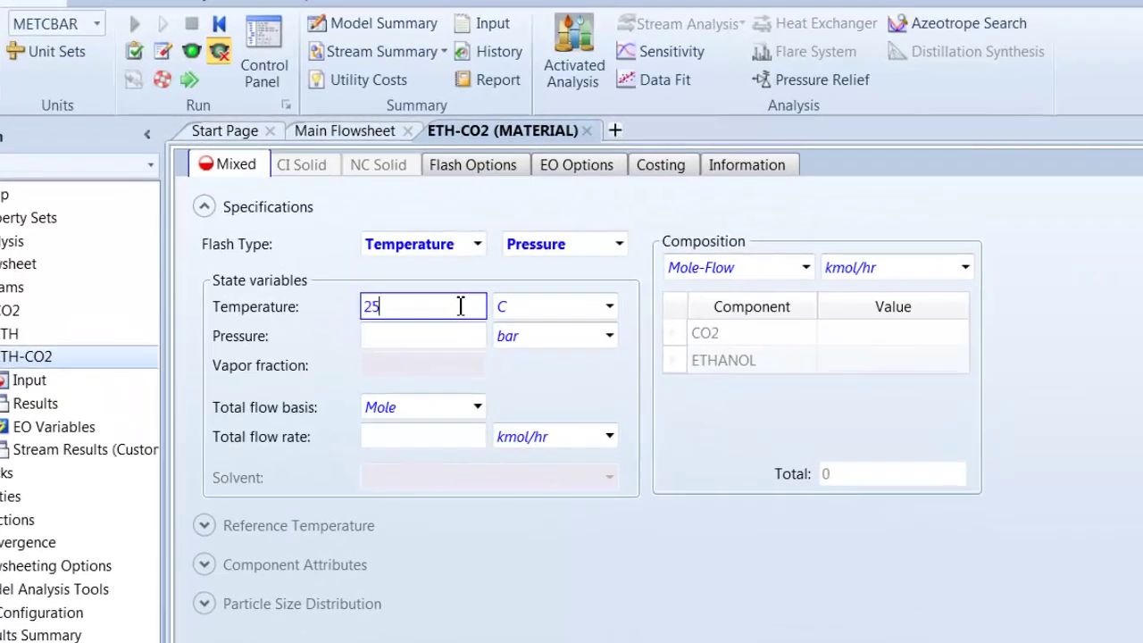
click(380, 334)
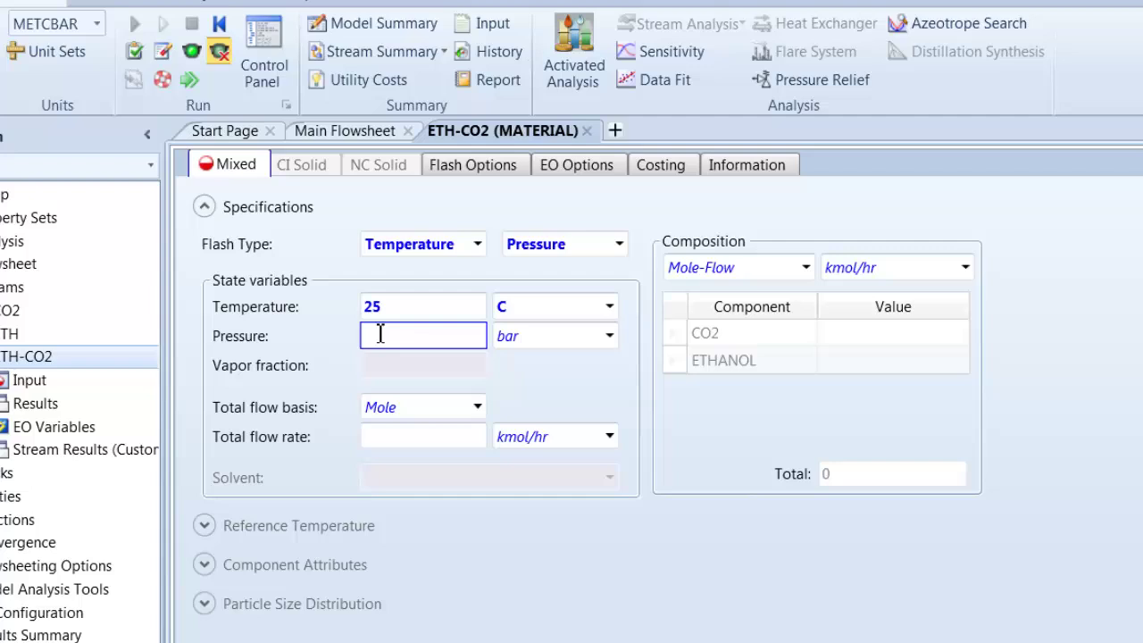
text(100)
click(444, 412)
click(443, 413)
click(427, 438)
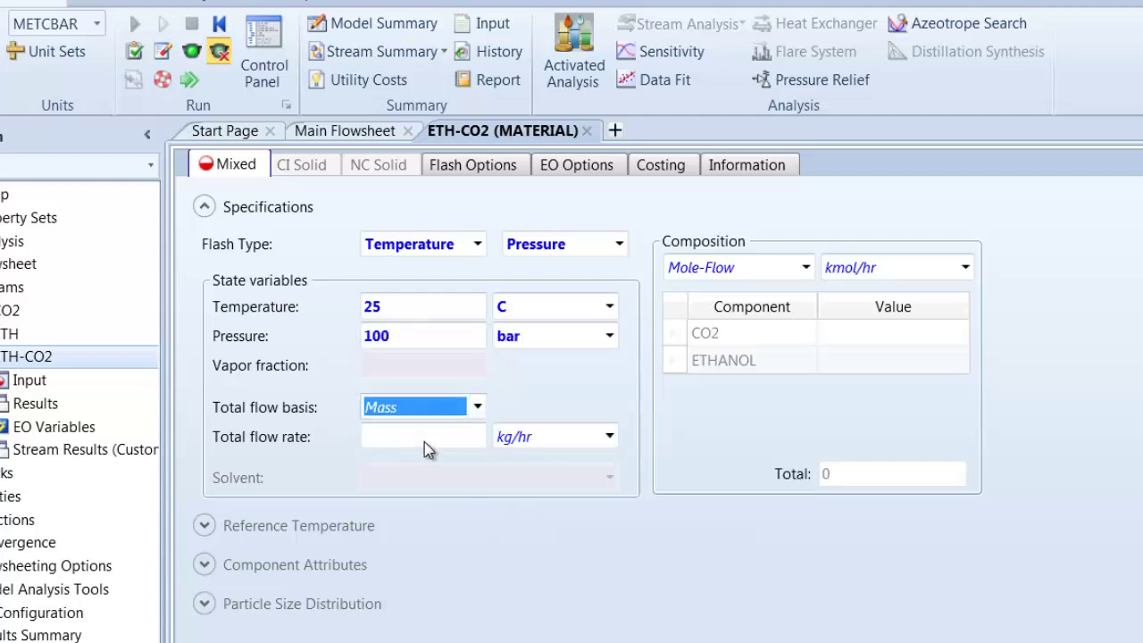
click(451, 437)
text(100)
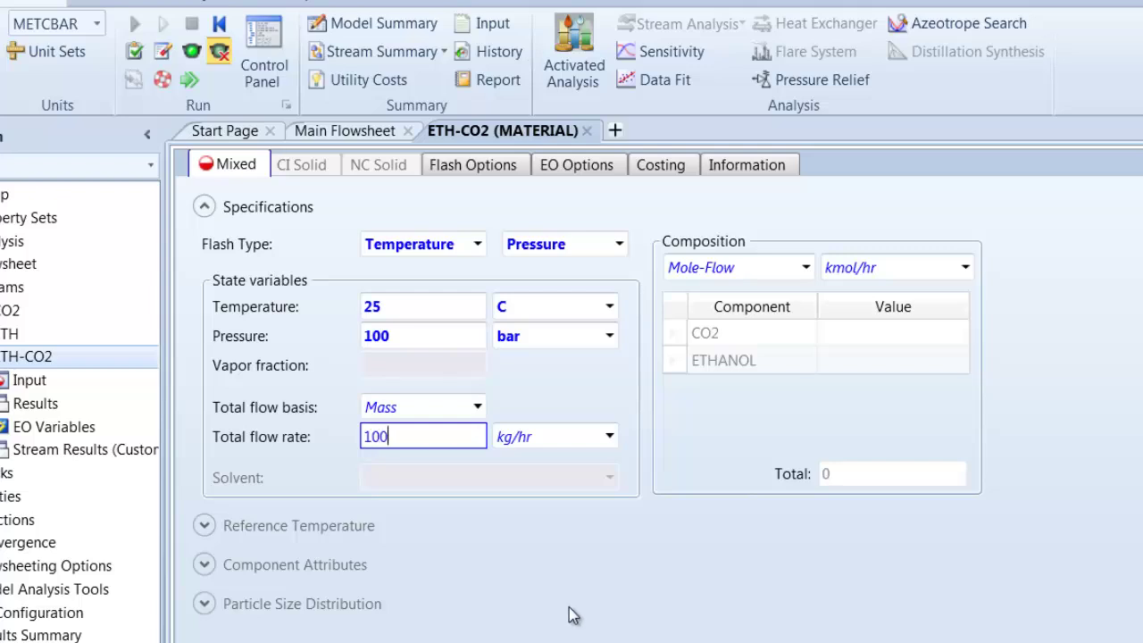
key(Return)
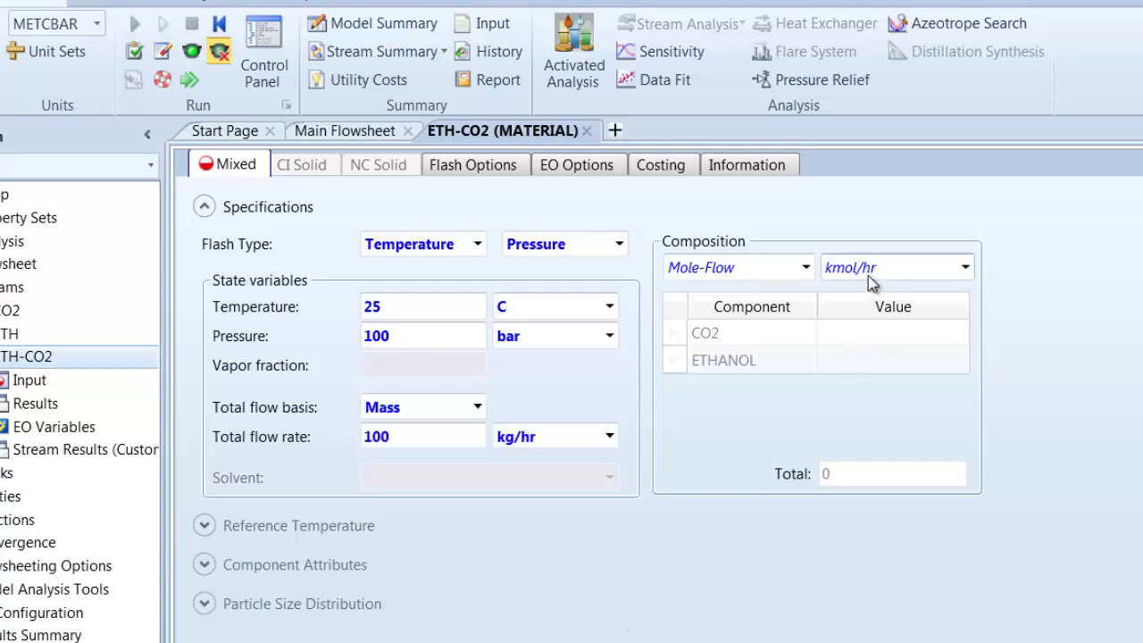
Give the feed a mass-fraction composition of 50 CO2 and 50 ETHANOL.
click(766, 269)
click(805, 267)
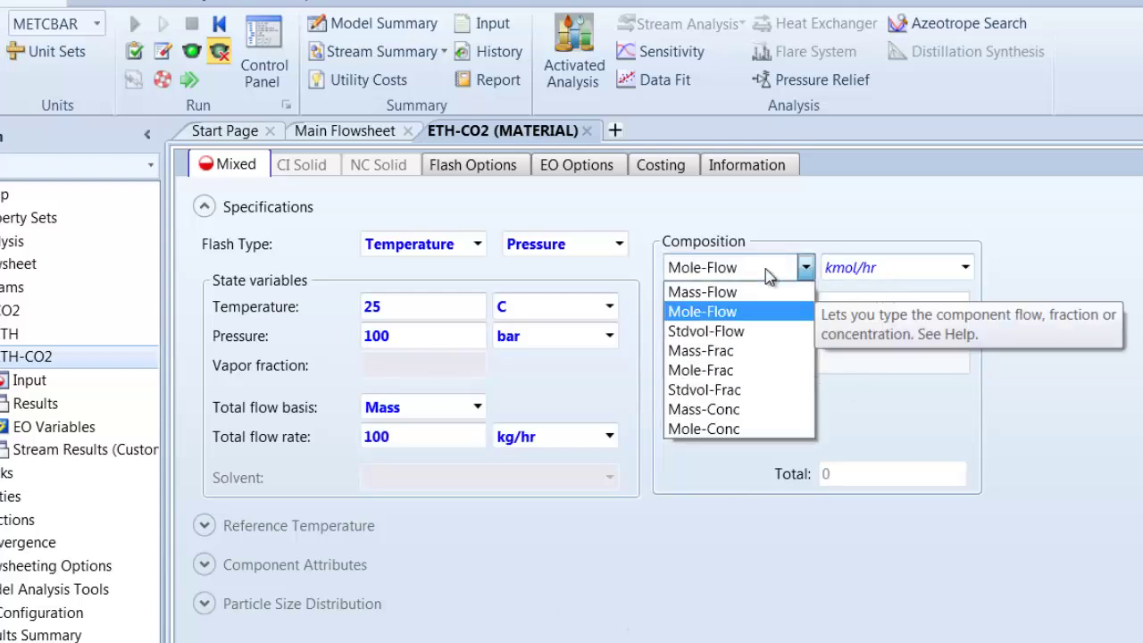
click(705, 351)
click(878, 334)
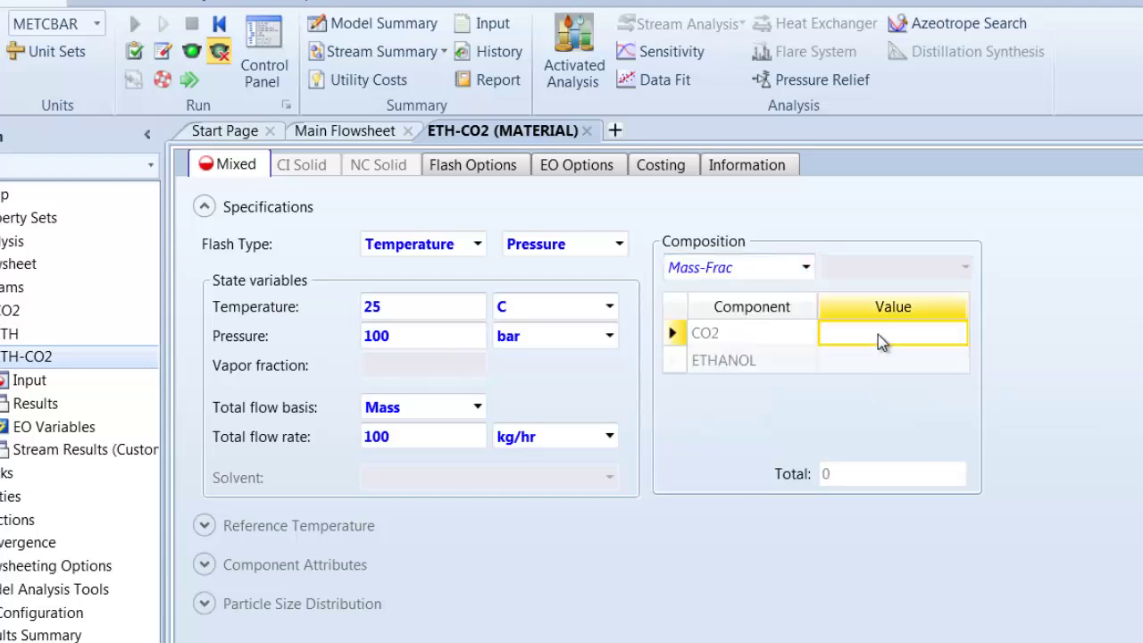
text(50)
click(878, 368)
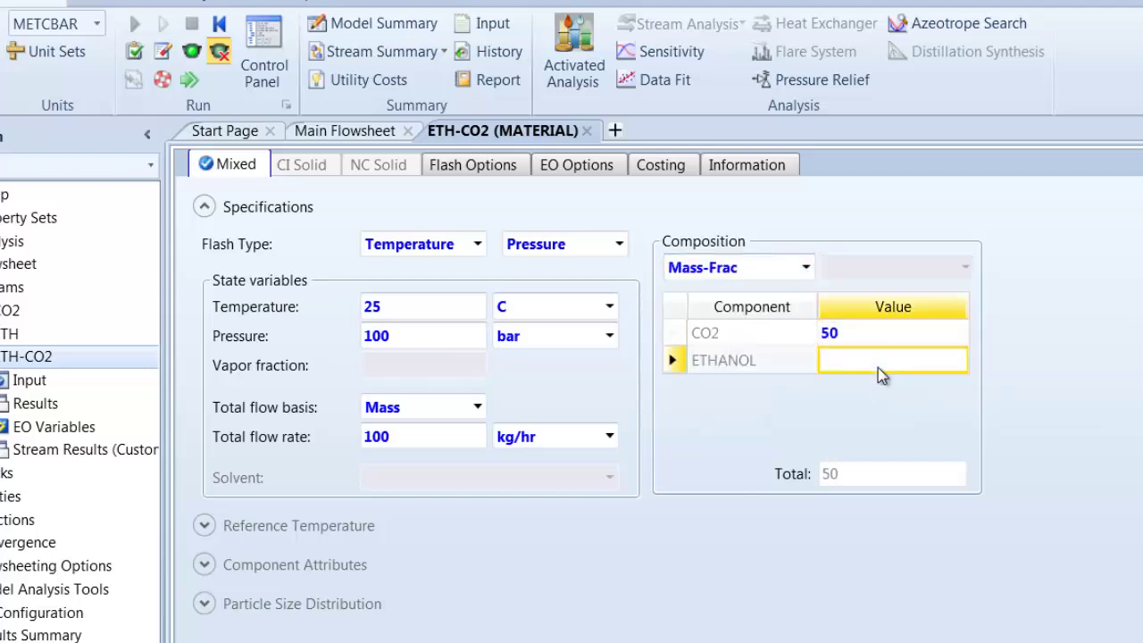
text(50)
key(Return)
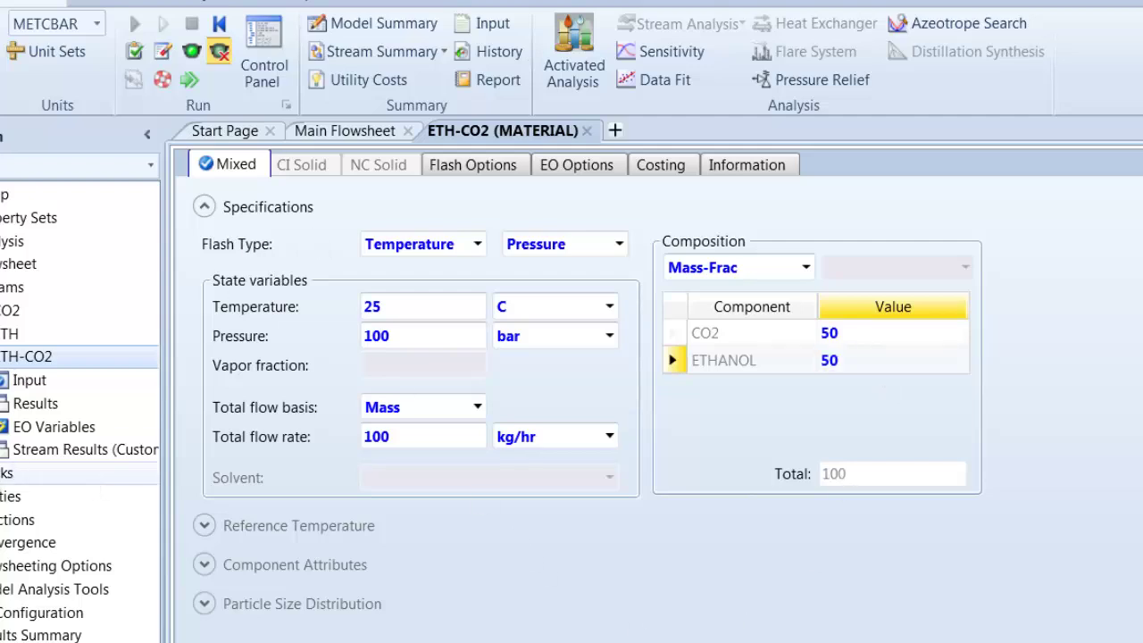
click(338, 133)
click(544, 409)
Enter 25 C temperature and 1 bar pressure on B1's Specifications tab.
double_click(544, 409)
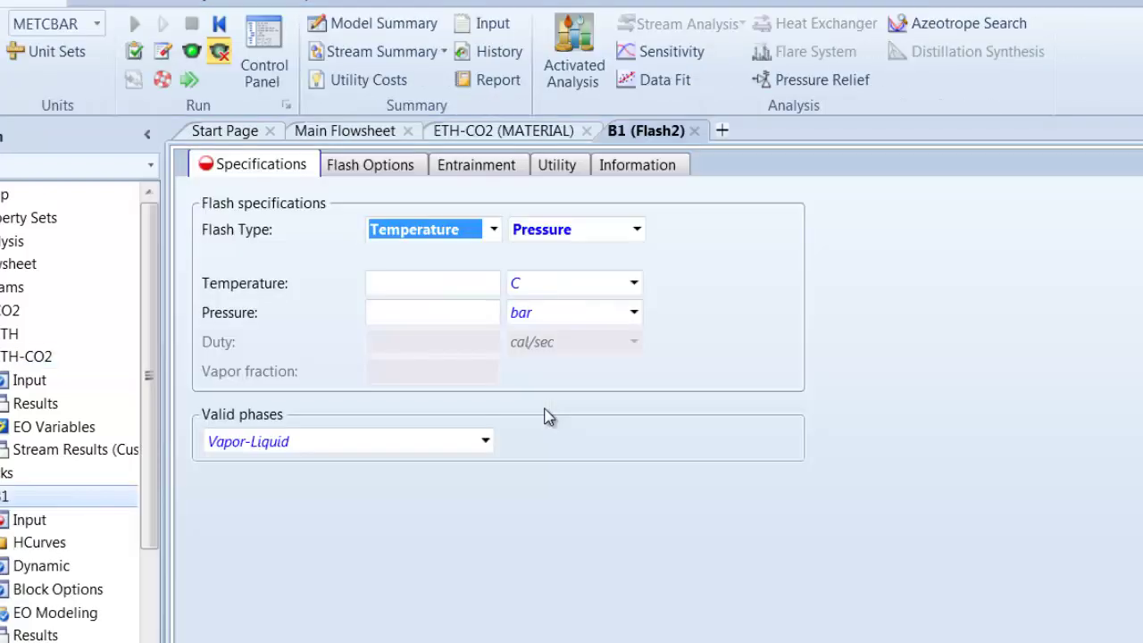
click(416, 283)
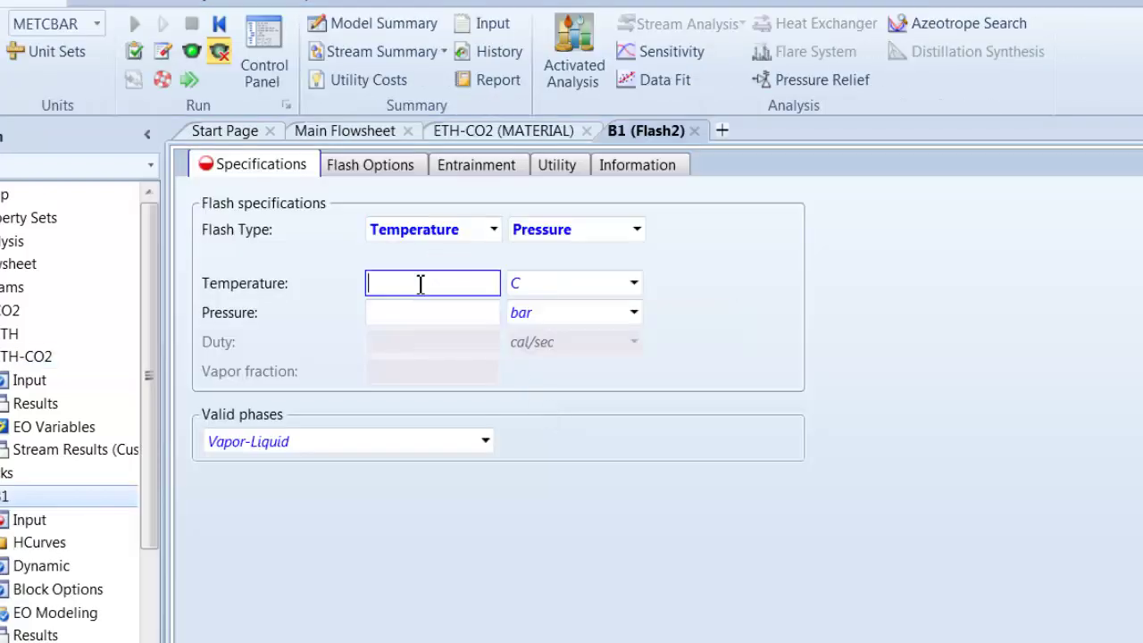
text(258)
click(432, 320)
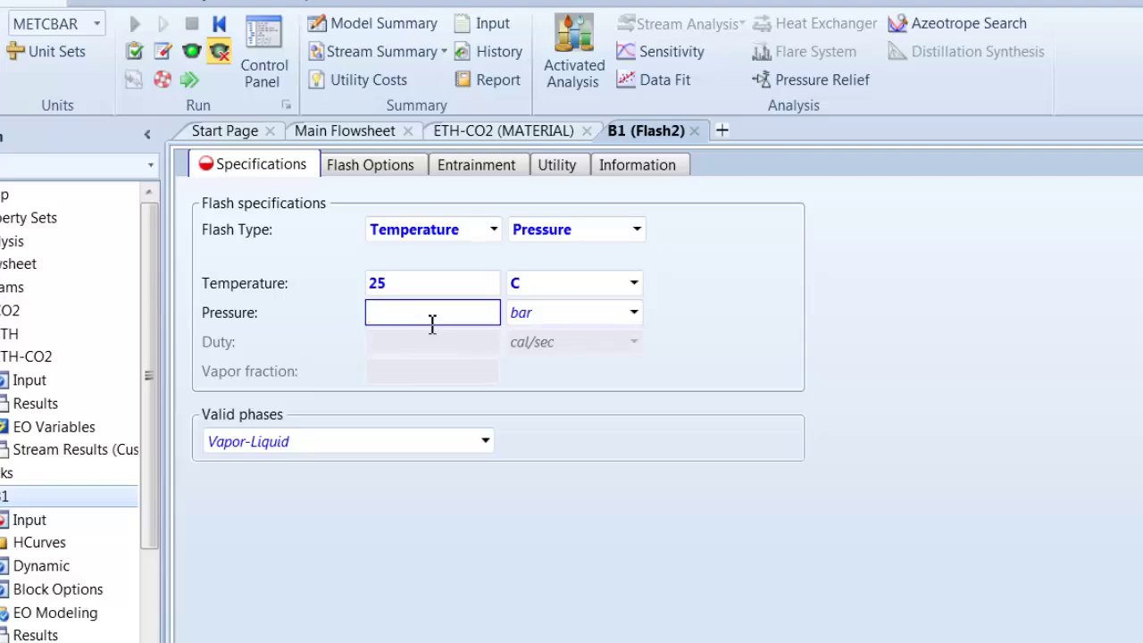
click(557, 610)
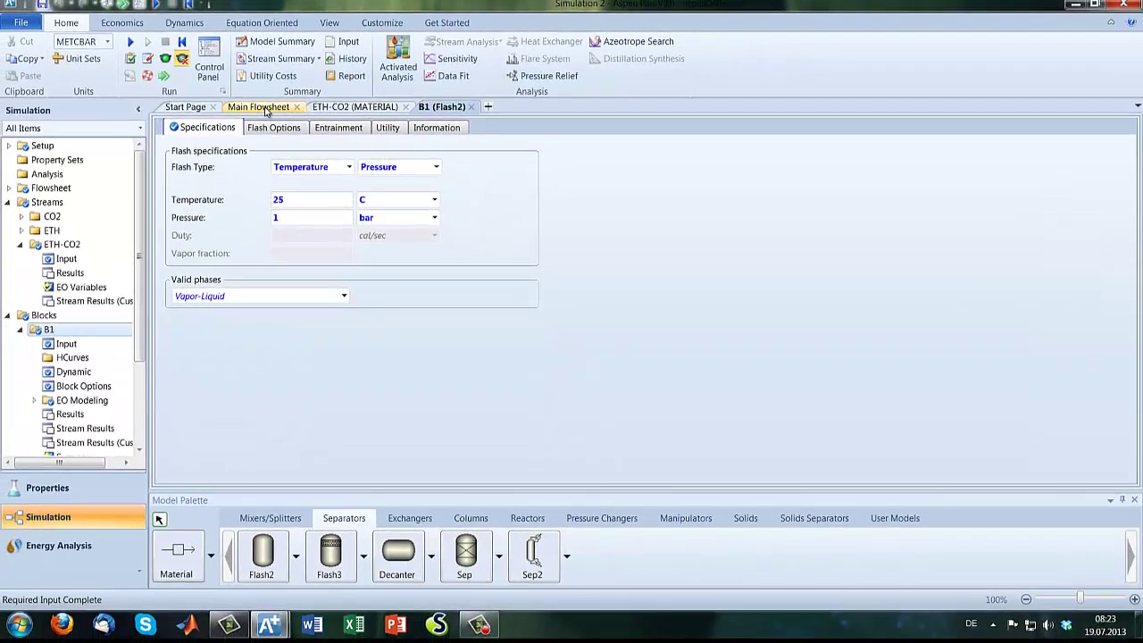
Reinitialize and run the simulation, then open B1's results (vapor fraction 0.533165).
click(259, 107)
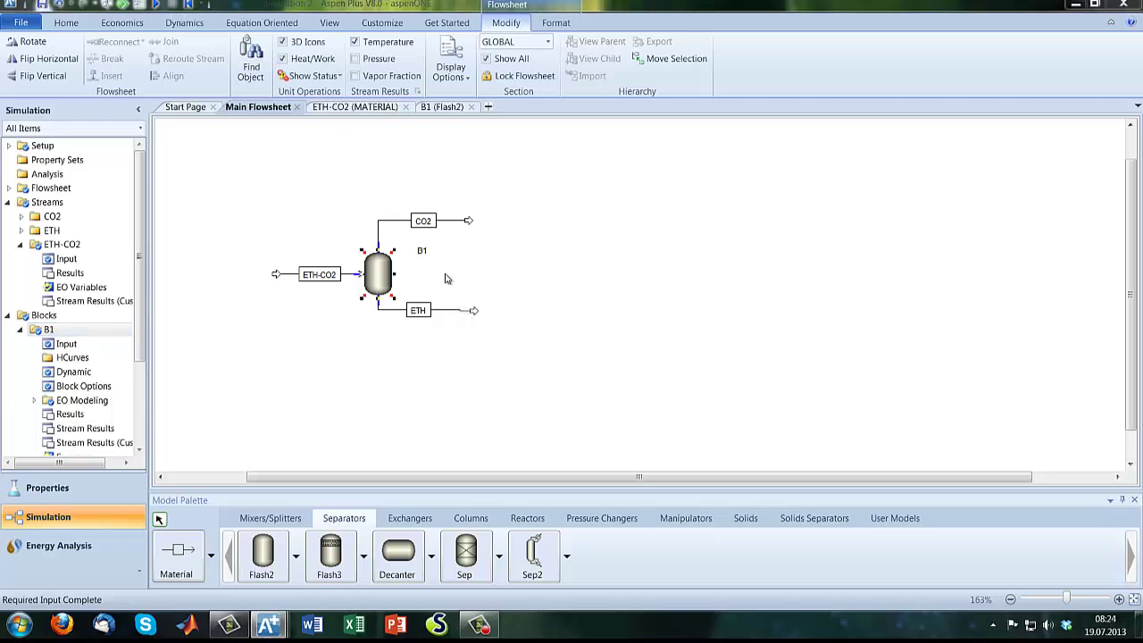
key(shift+F5)
click(513, 355)
click(636, 328)
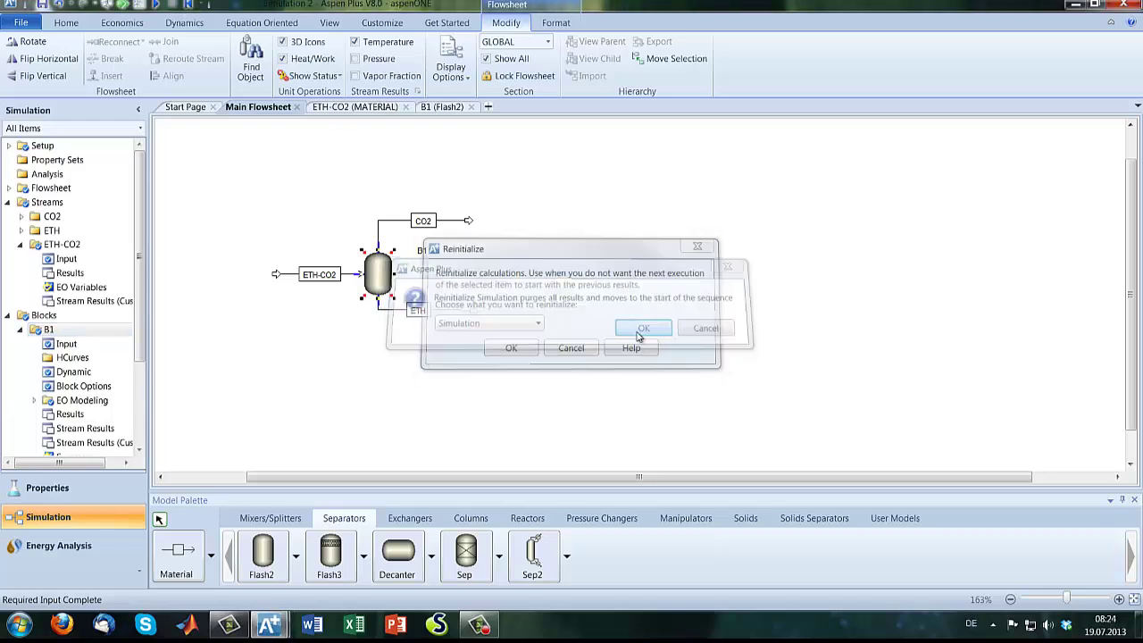
click(125, 5)
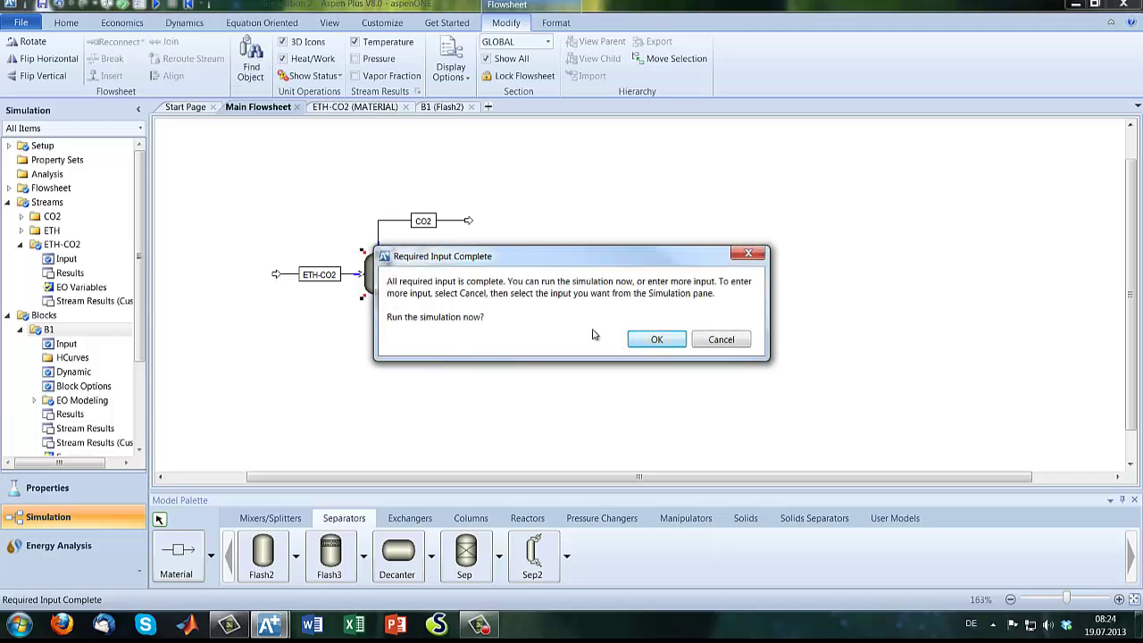
click(642, 343)
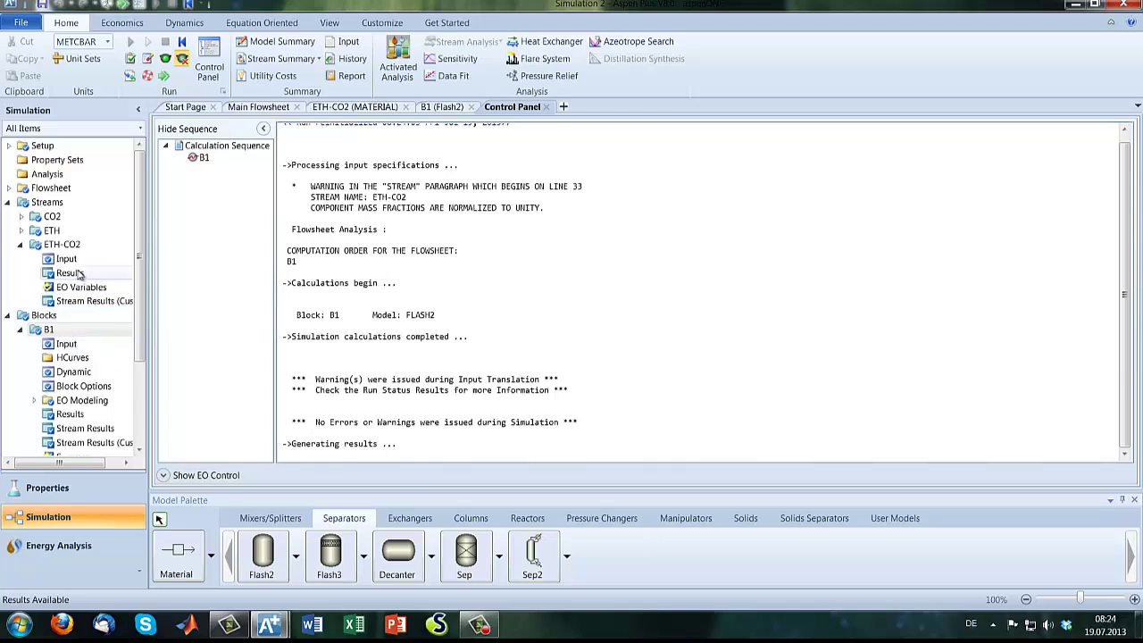
scroll(54, 366, down, 2)
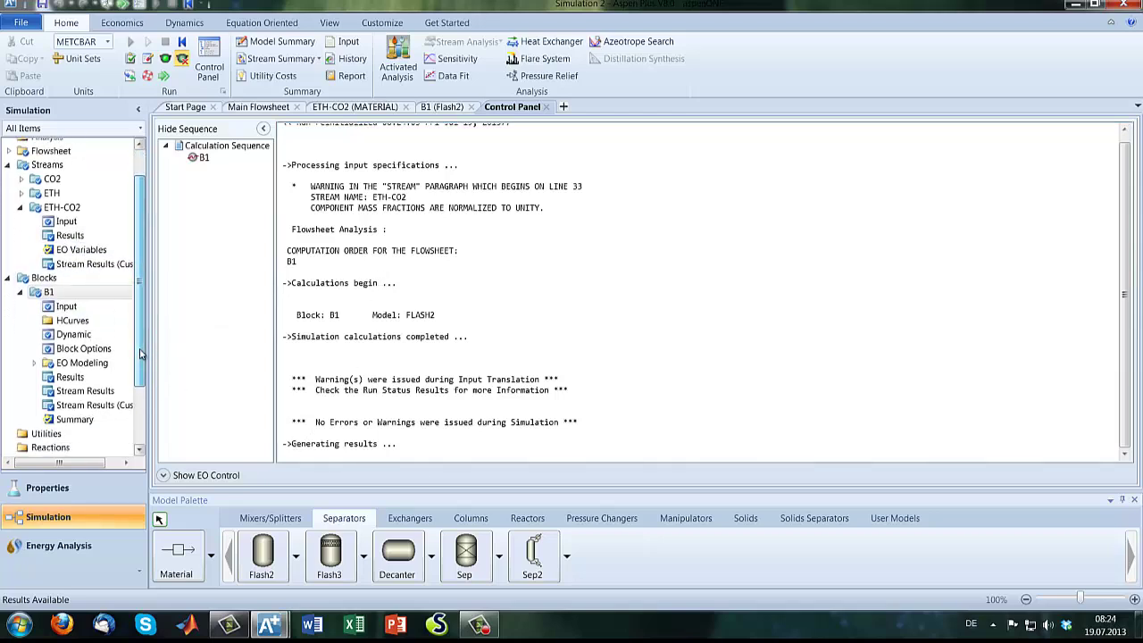
click(69, 369)
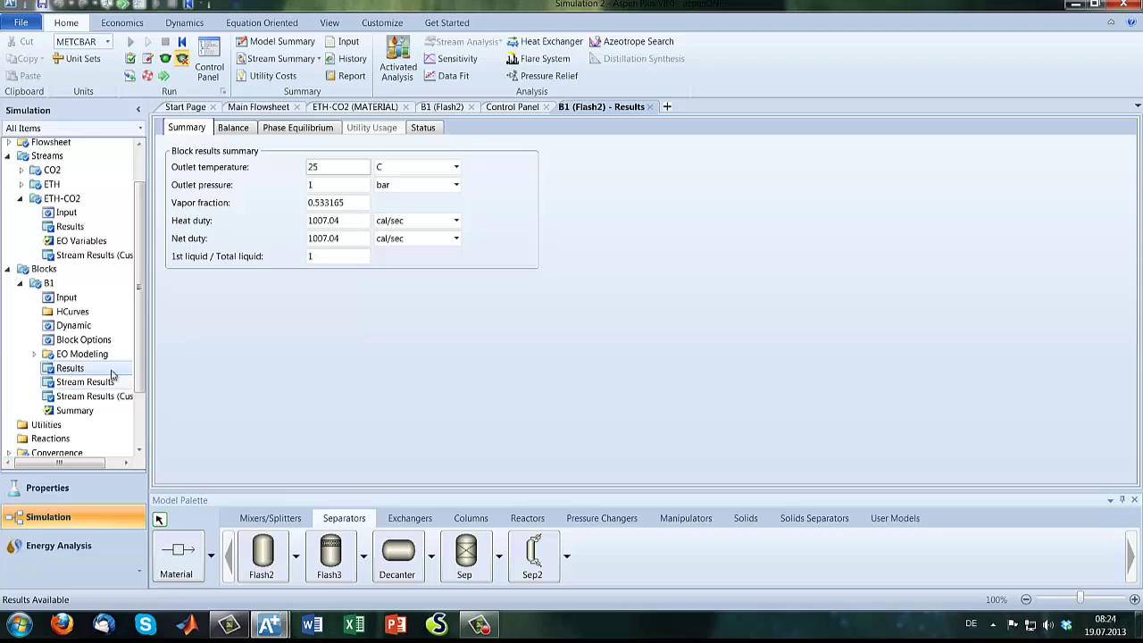
Open the Results Summary stream table to review all streams.
scroll(63, 358, down, 2)
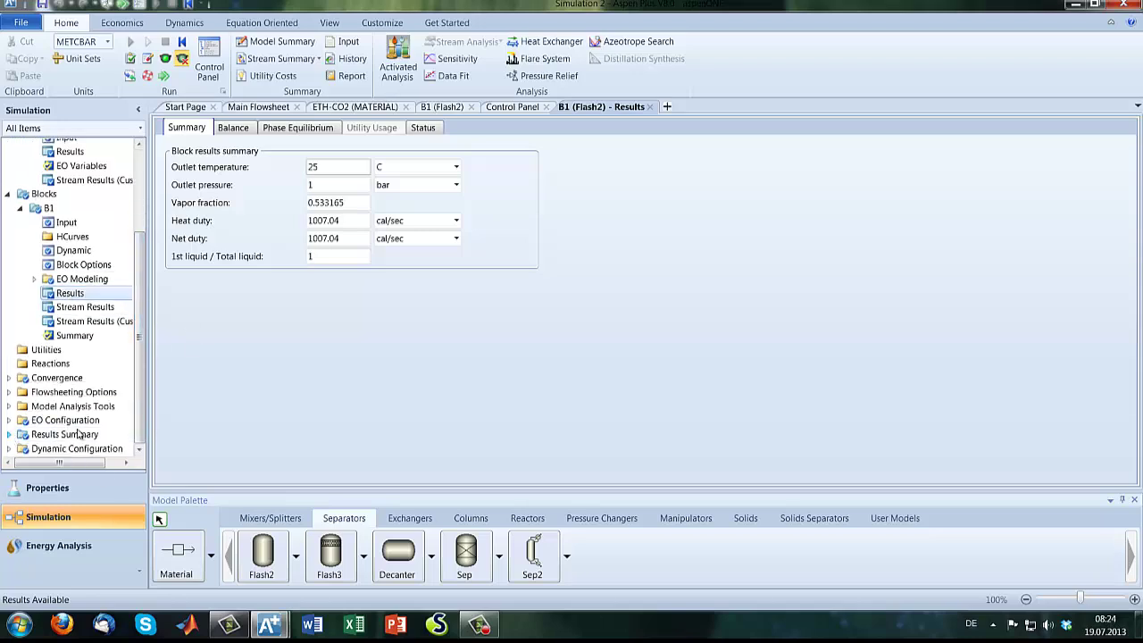
double_click(79, 434)
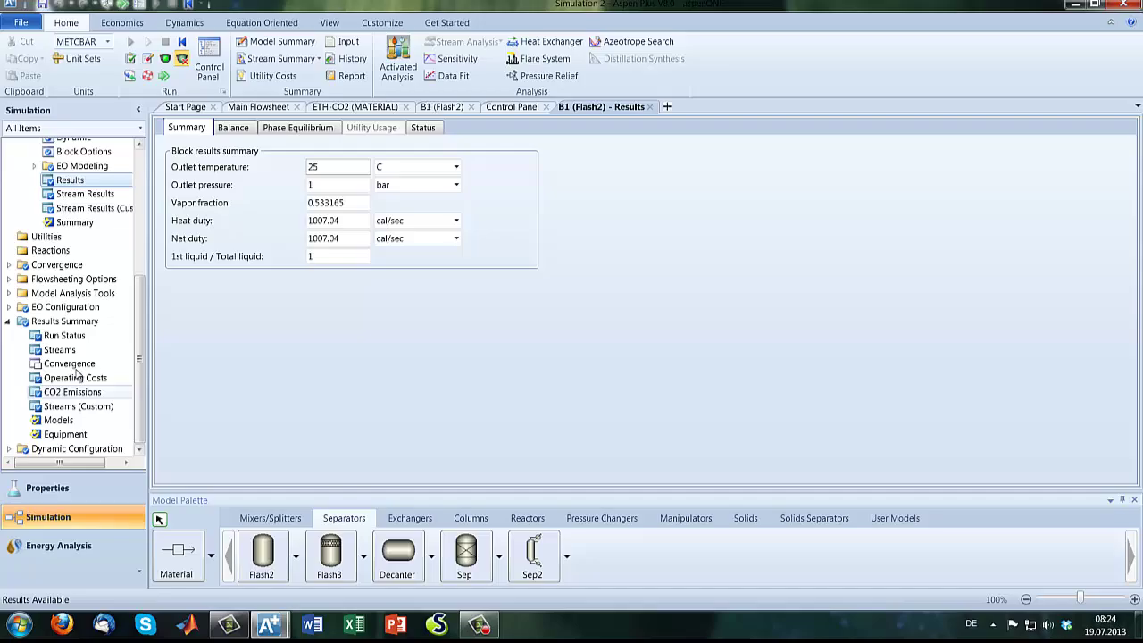
click(62, 352)
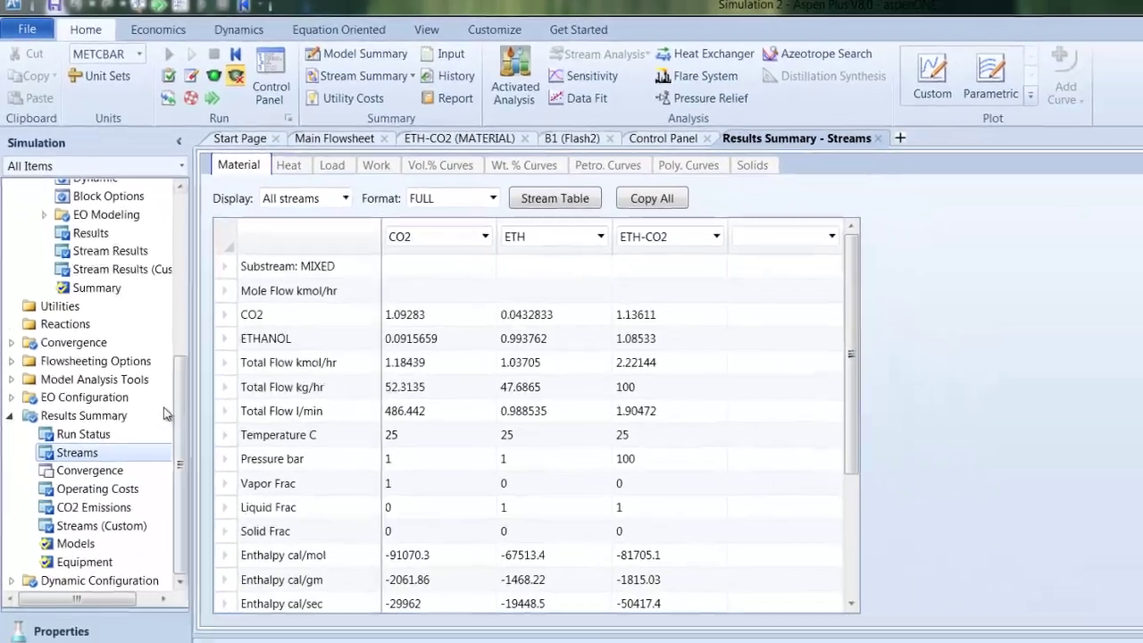
Collapse the Streams, Blocks and Results Summary branches and open Model Analysis Tools > Sensitivity.
scroll(179, 440, up, 1)
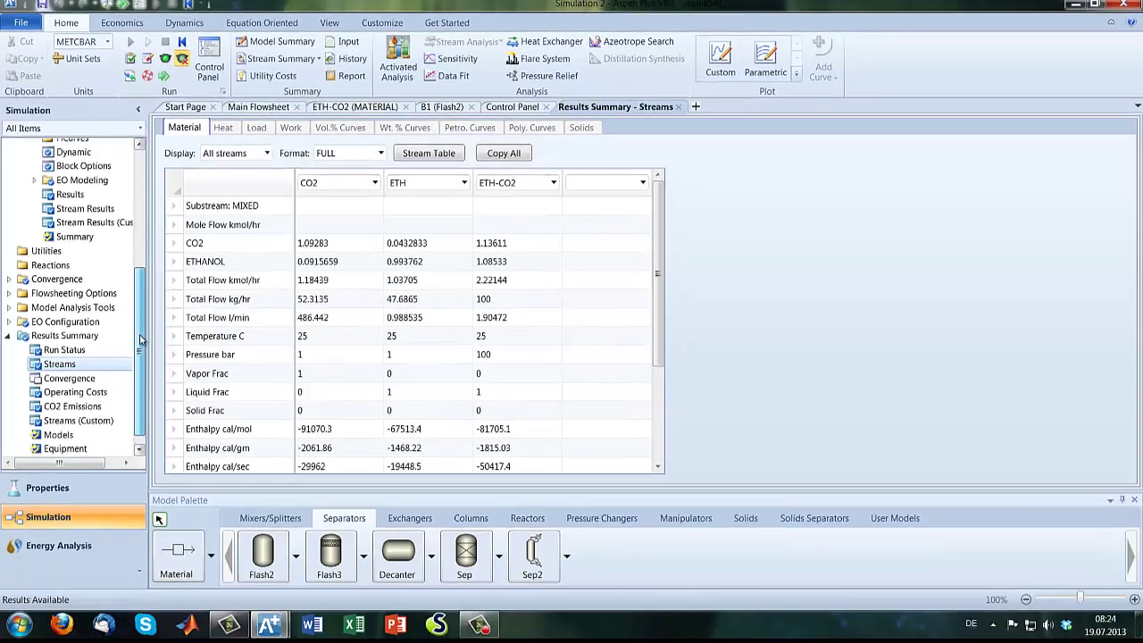
scroll(49, 268, up, 3)
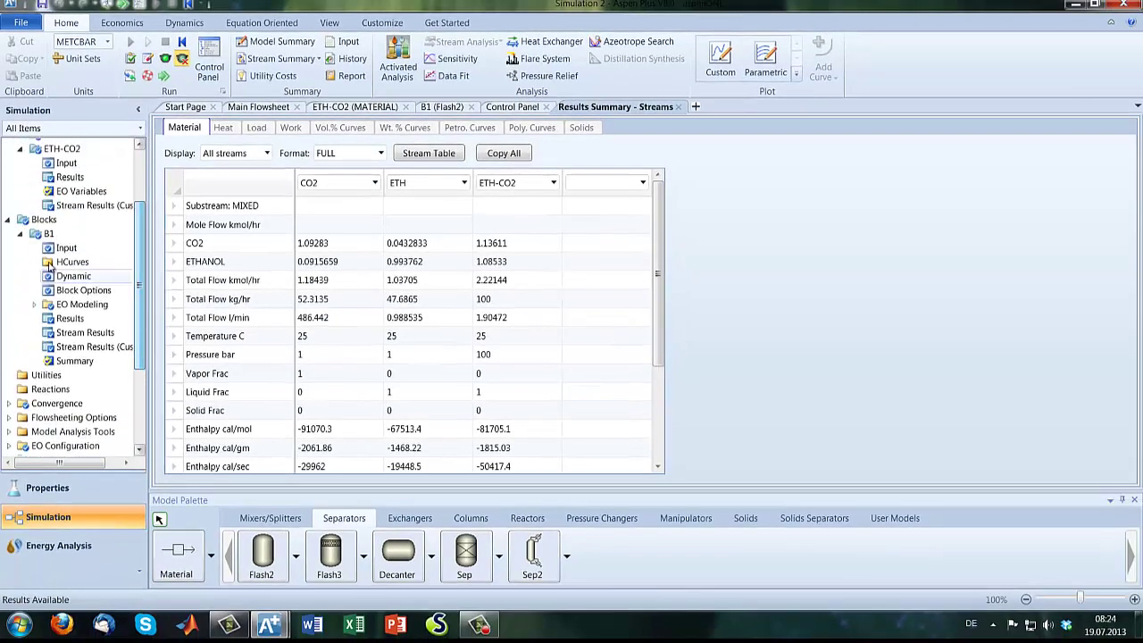
scroll(27, 234, up, 2)
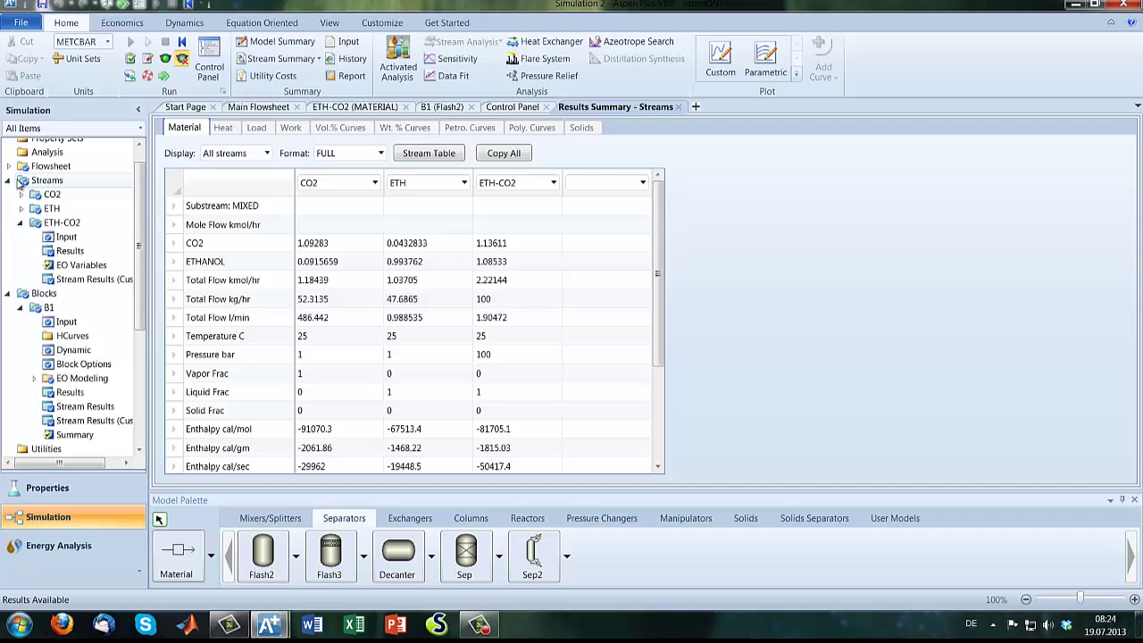
click(9, 180)
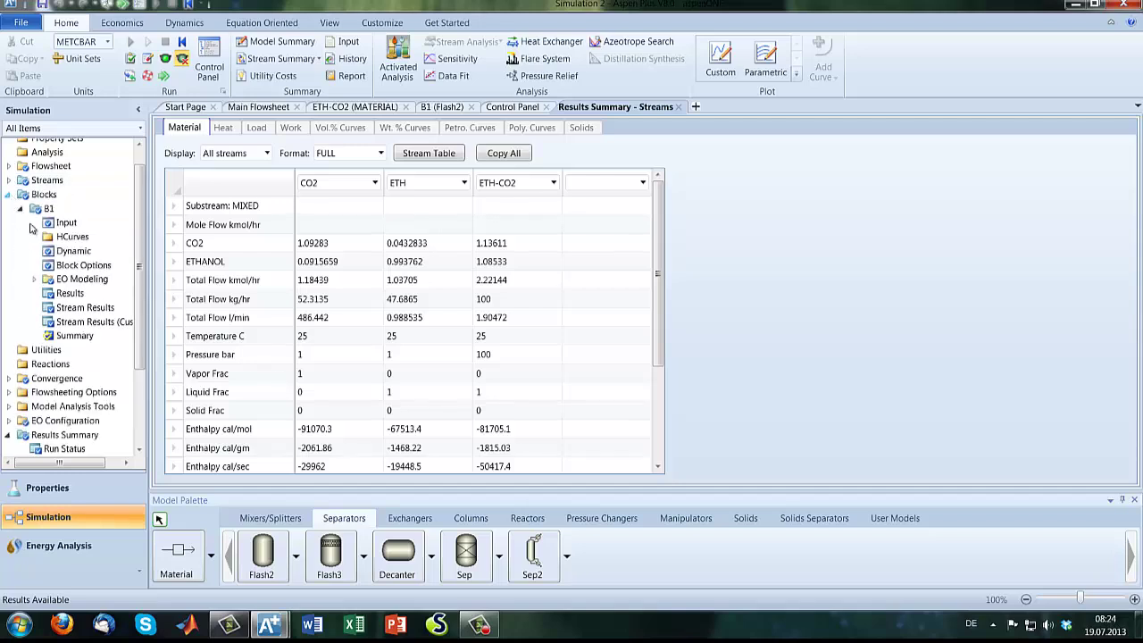
click(9, 195)
click(8, 318)
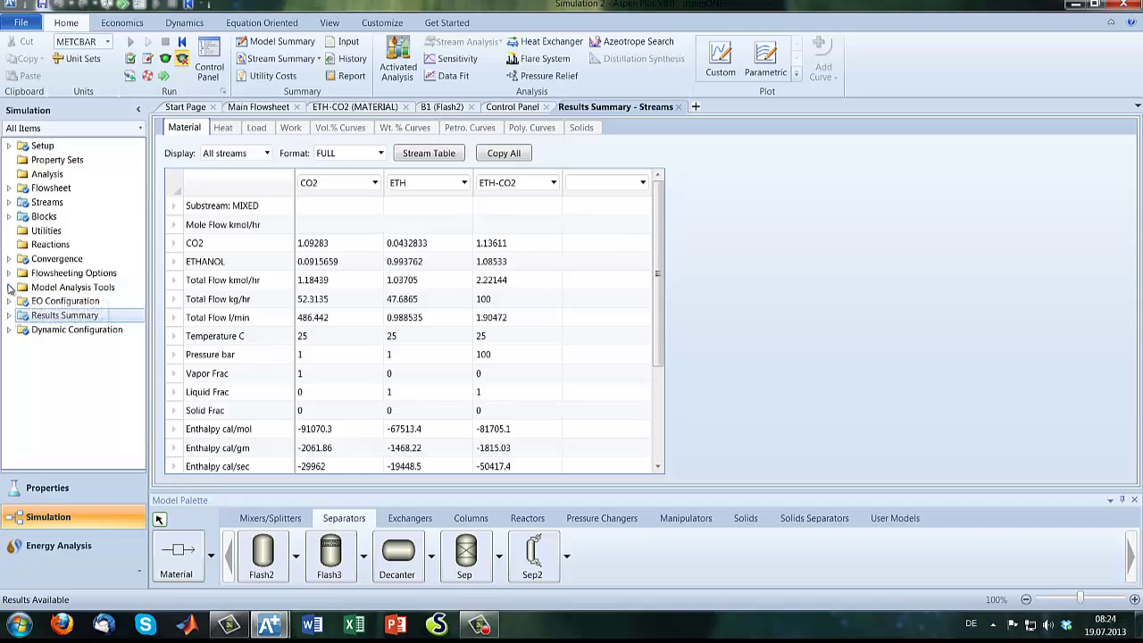
click(9, 287)
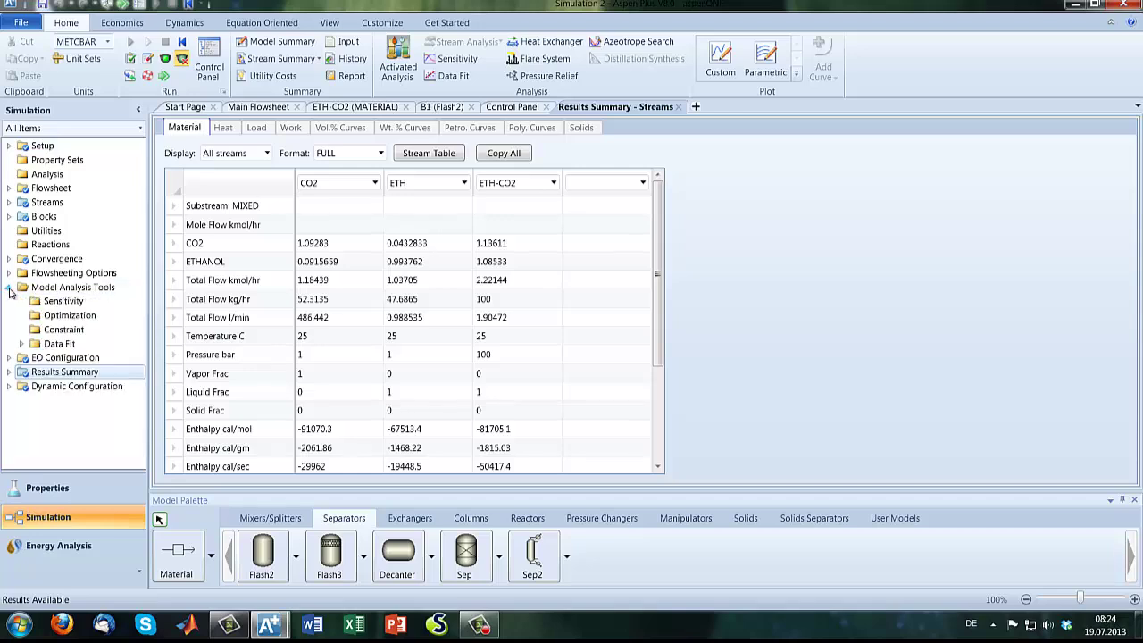
click(55, 302)
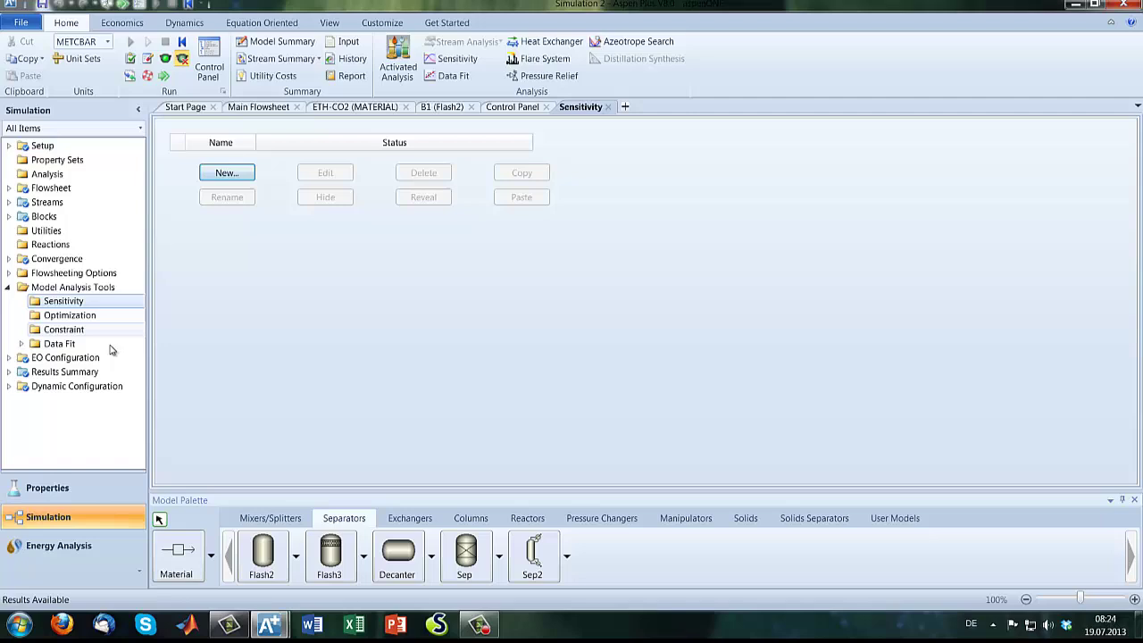
Create sensitivity study S-1 with block B1's pressure PRES as varied variable 1.
click(227, 175)
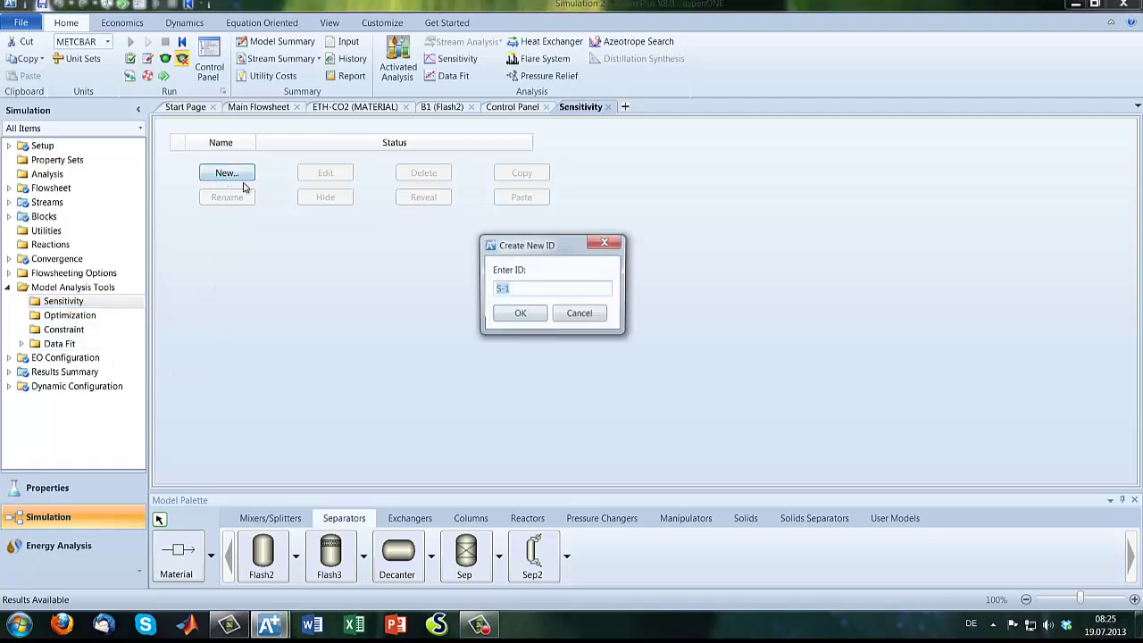
click(519, 315)
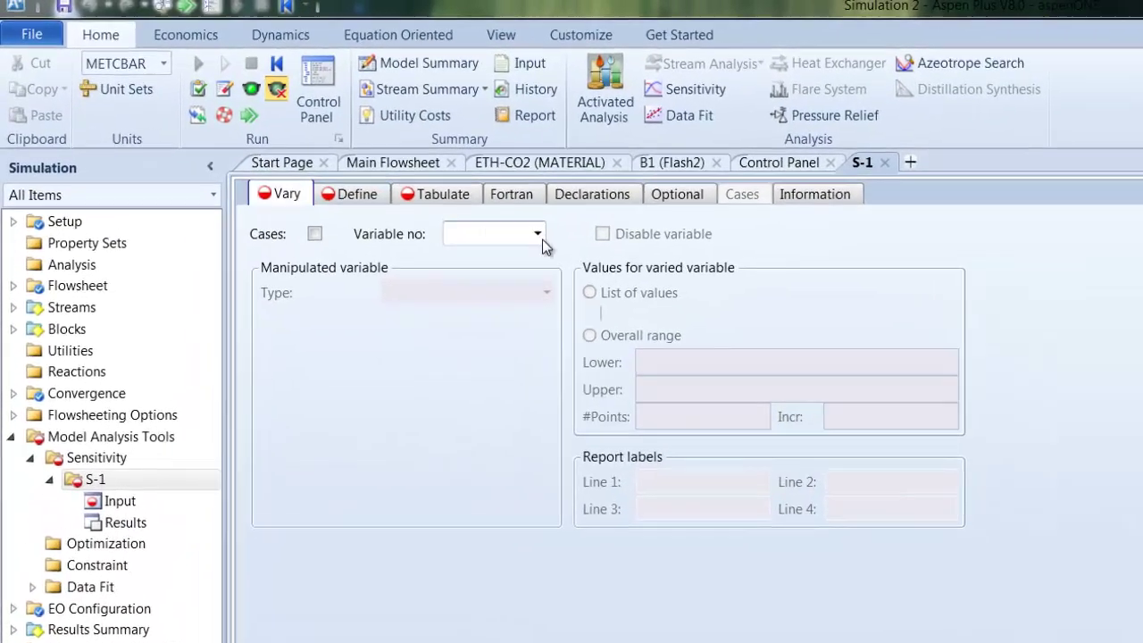
click(538, 235)
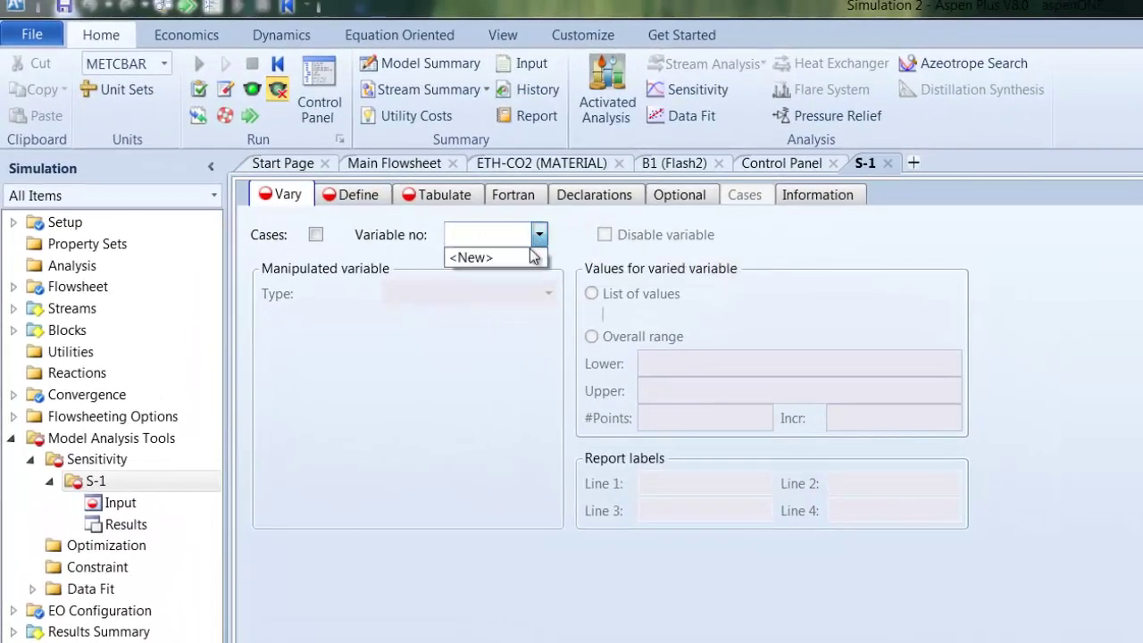
click(516, 257)
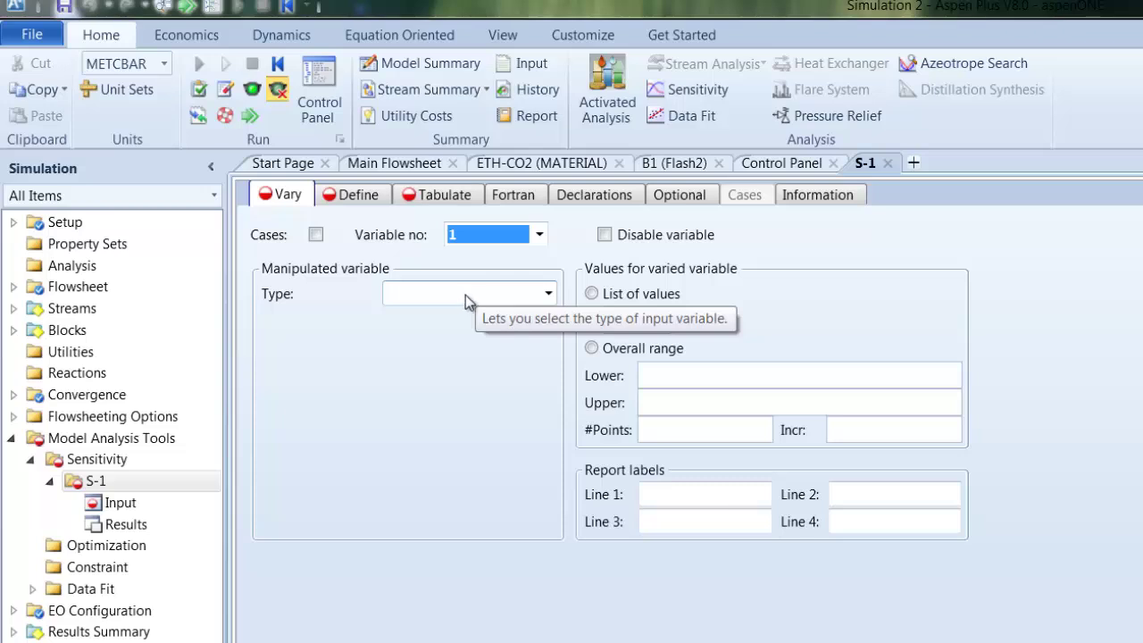
click(465, 294)
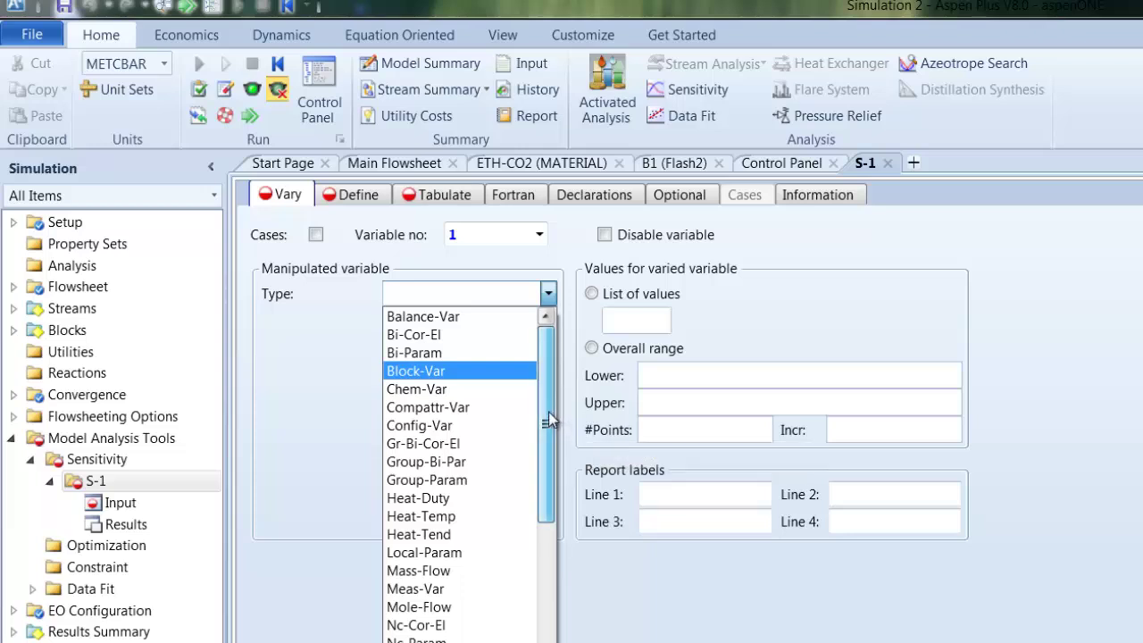
click(435, 371)
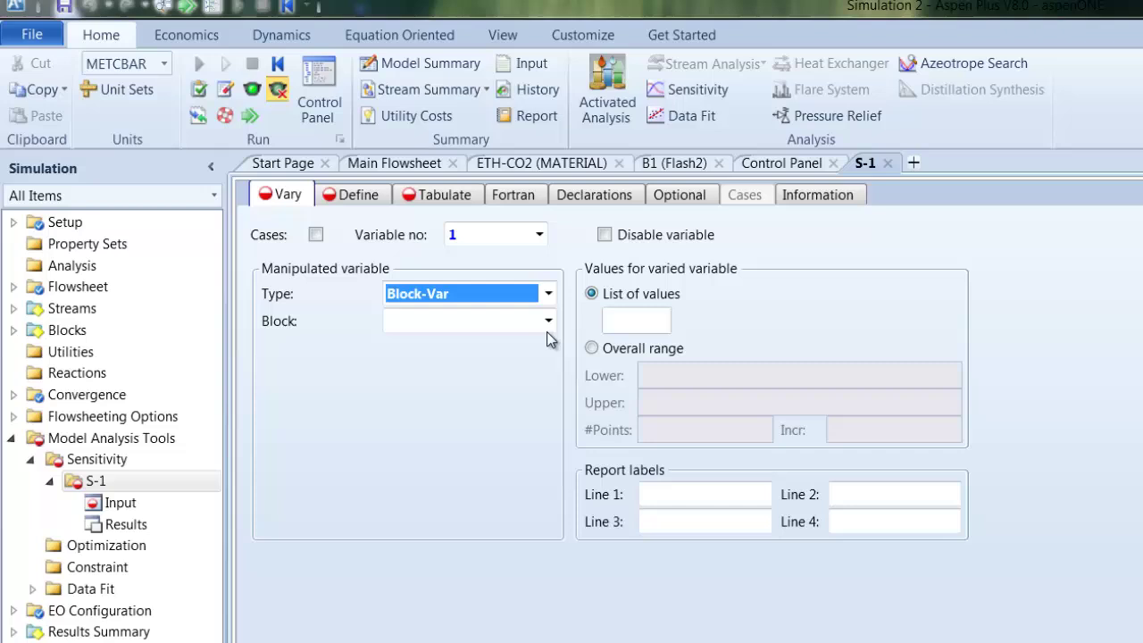
click(547, 323)
click(488, 345)
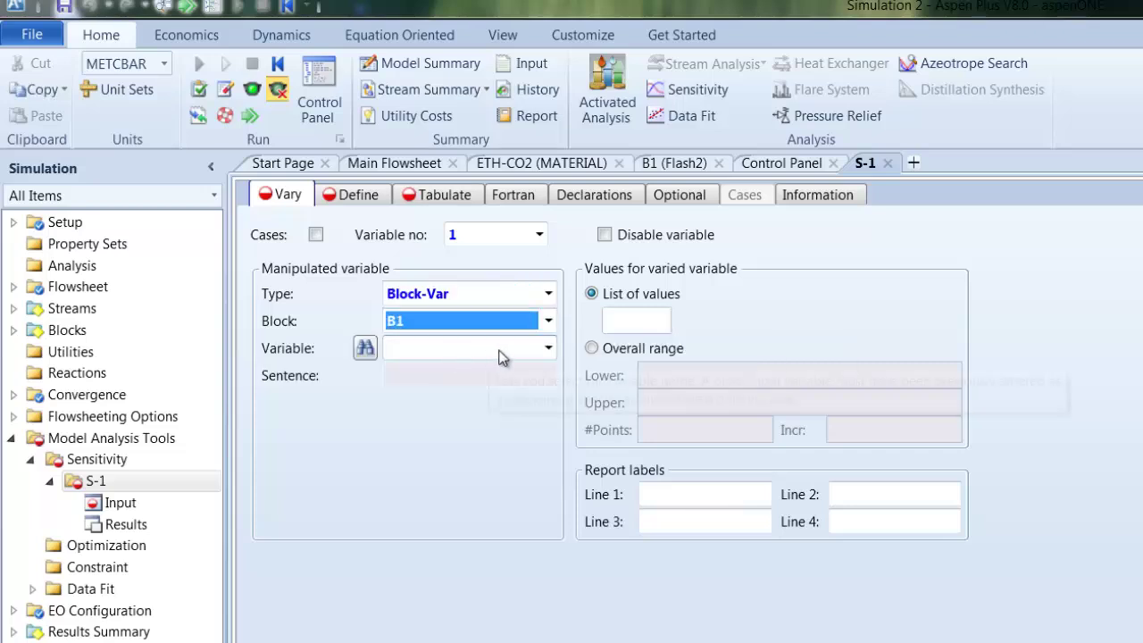
click(502, 350)
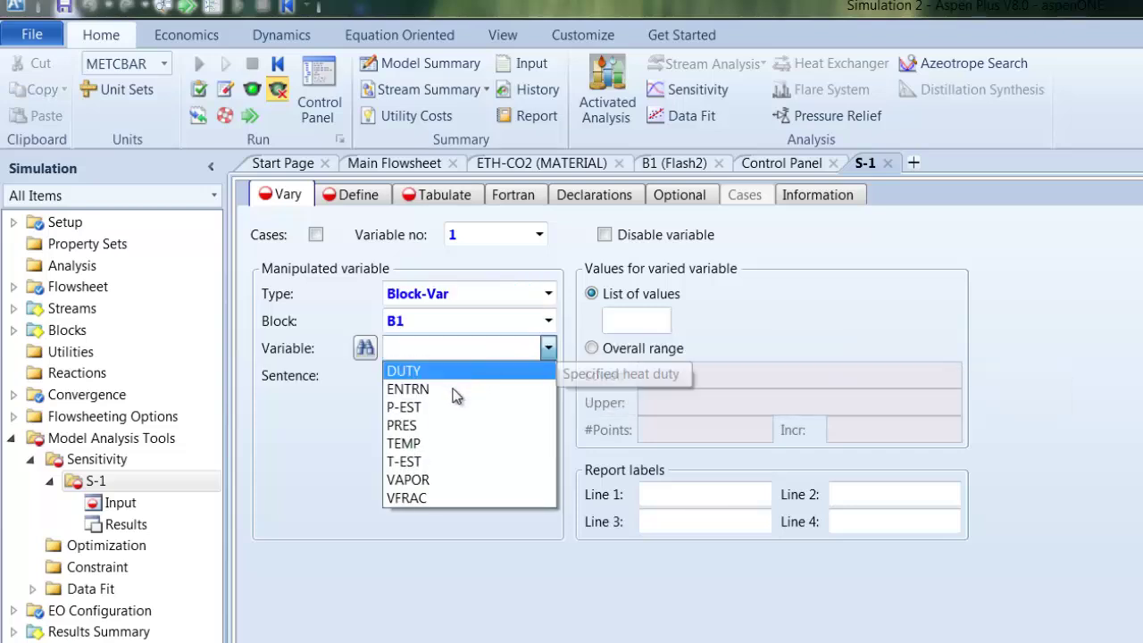
click(420, 427)
Vary the pressure over an overall range from 1 to 20 bar in 20 points.
click(589, 348)
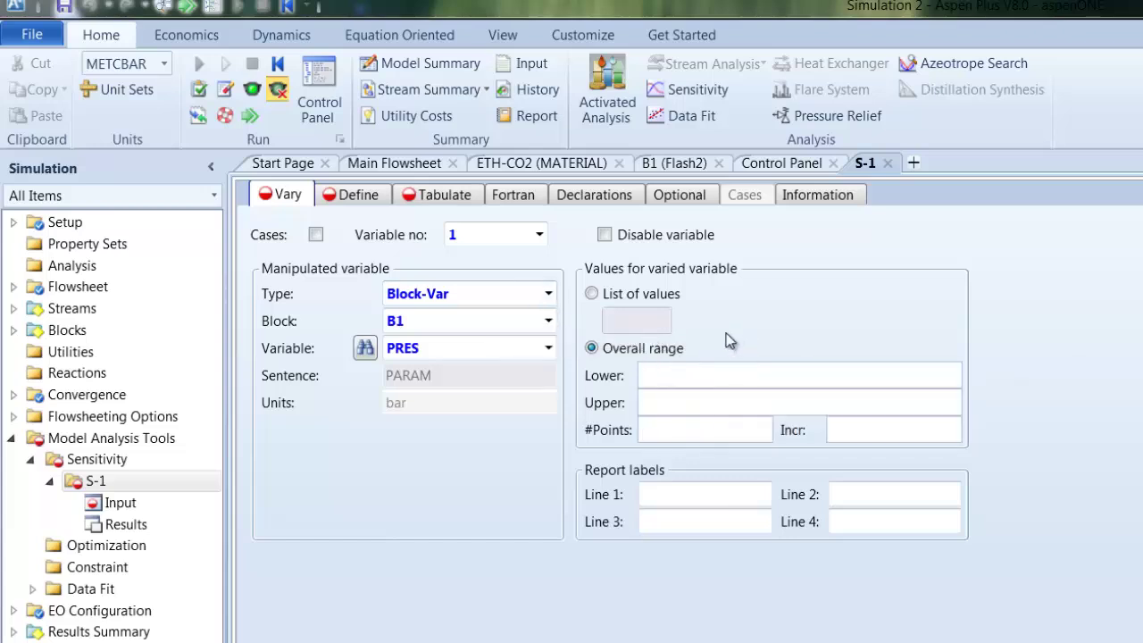
click(699, 375)
click(694, 403)
click(700, 429)
text(20)
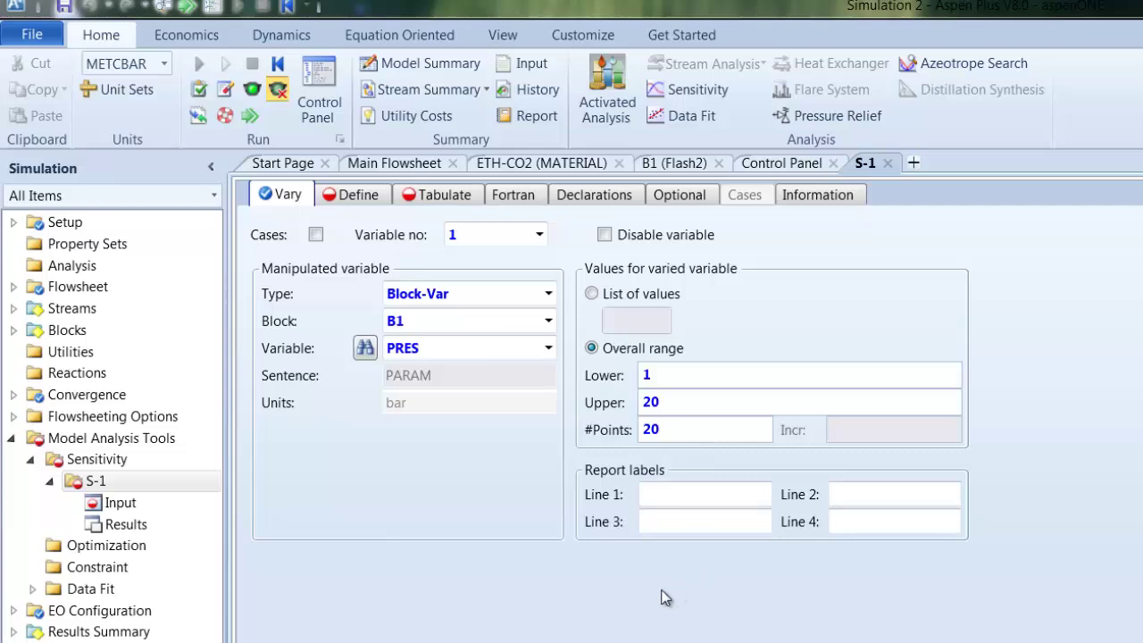
Add a new flowsheet variable named CO2 on S-1's Define sheet.
click(357, 198)
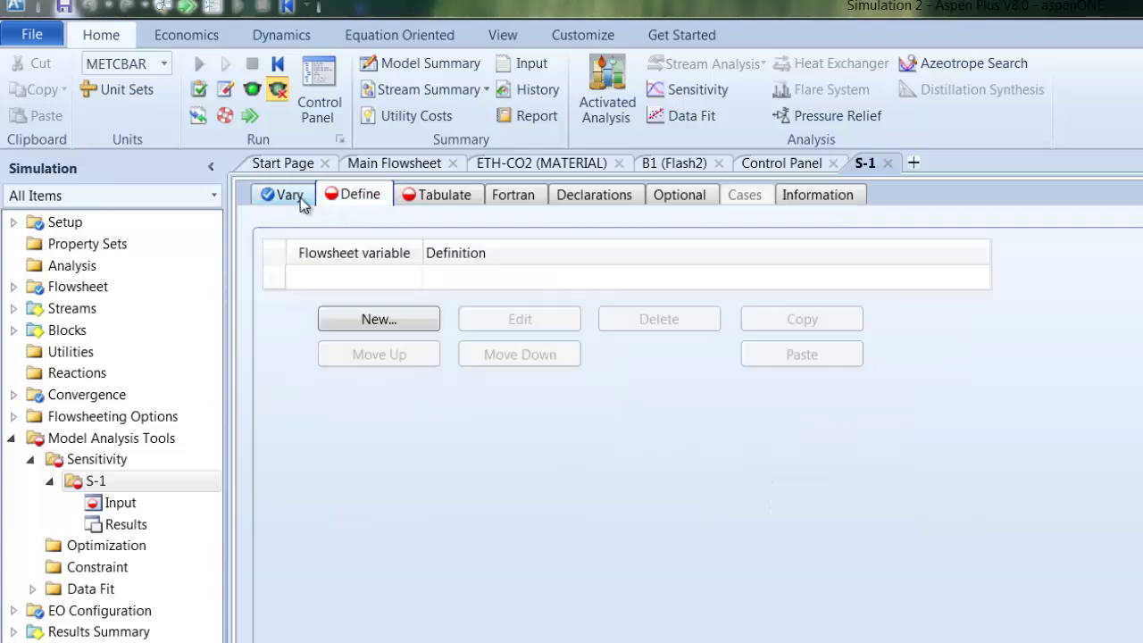
click(369, 322)
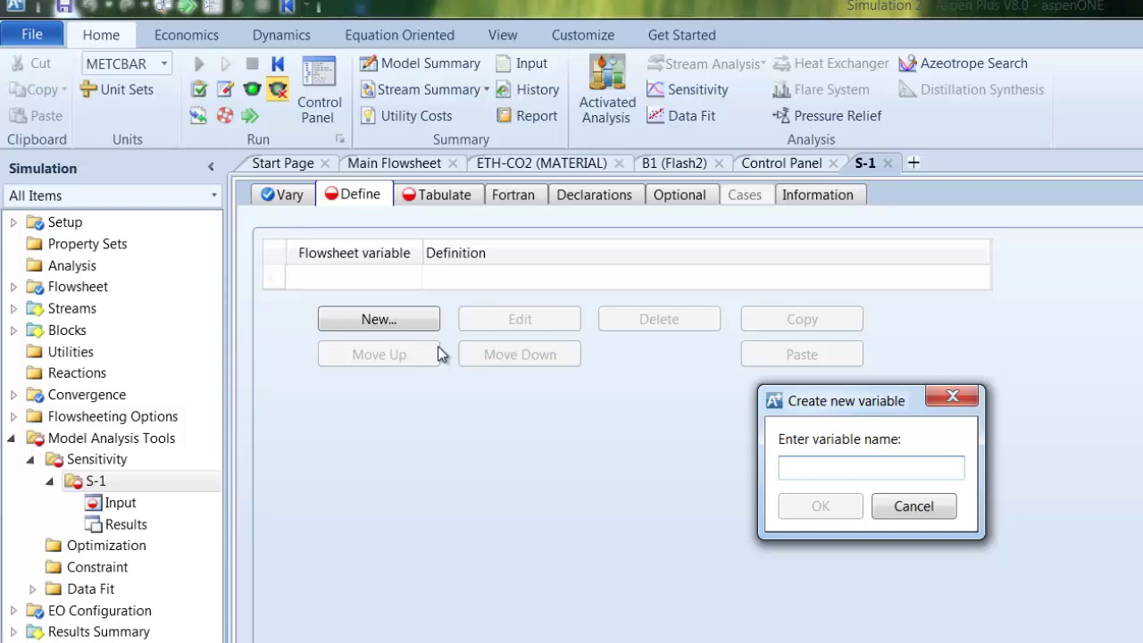
text(CO2)
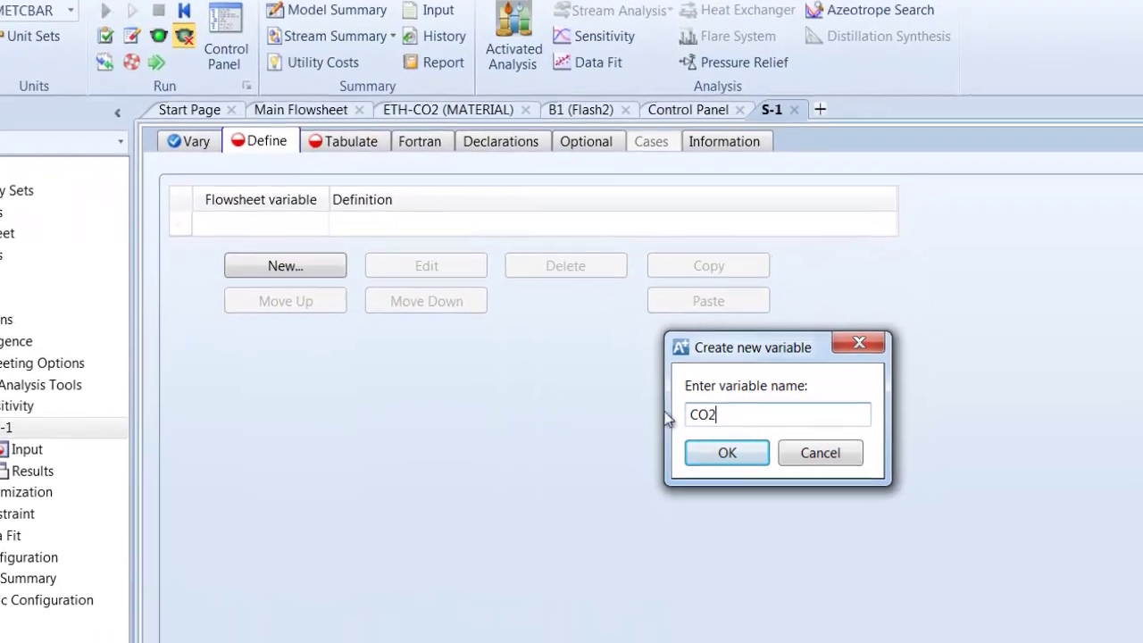
click(727, 454)
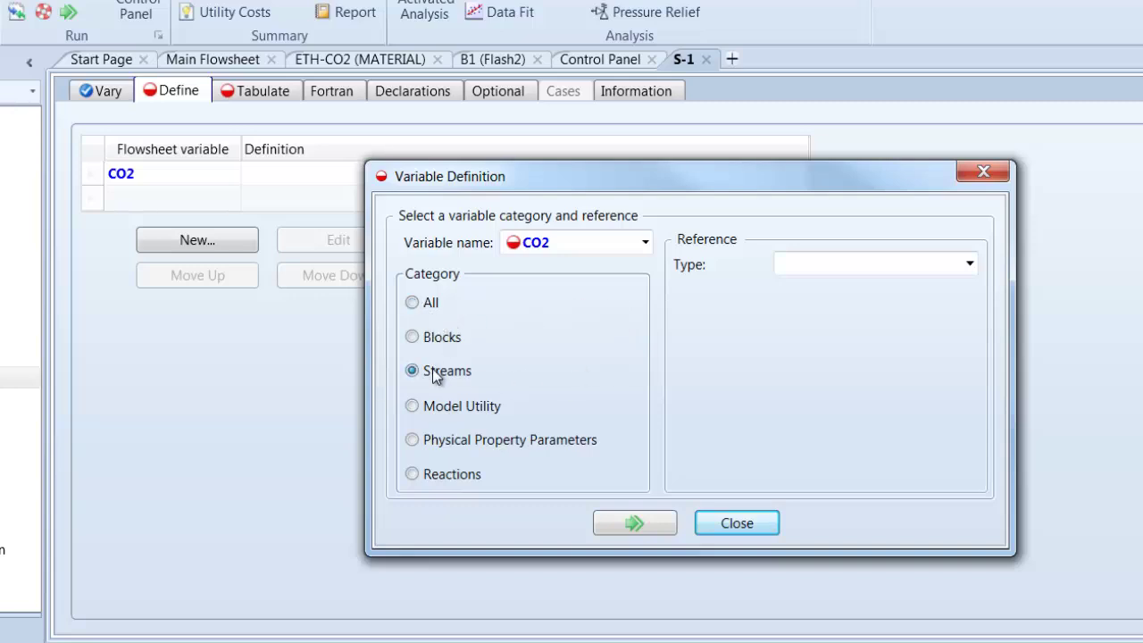
Define CO2 as the Mass-Flow of component CO2 in stream CO2.
click(892, 268)
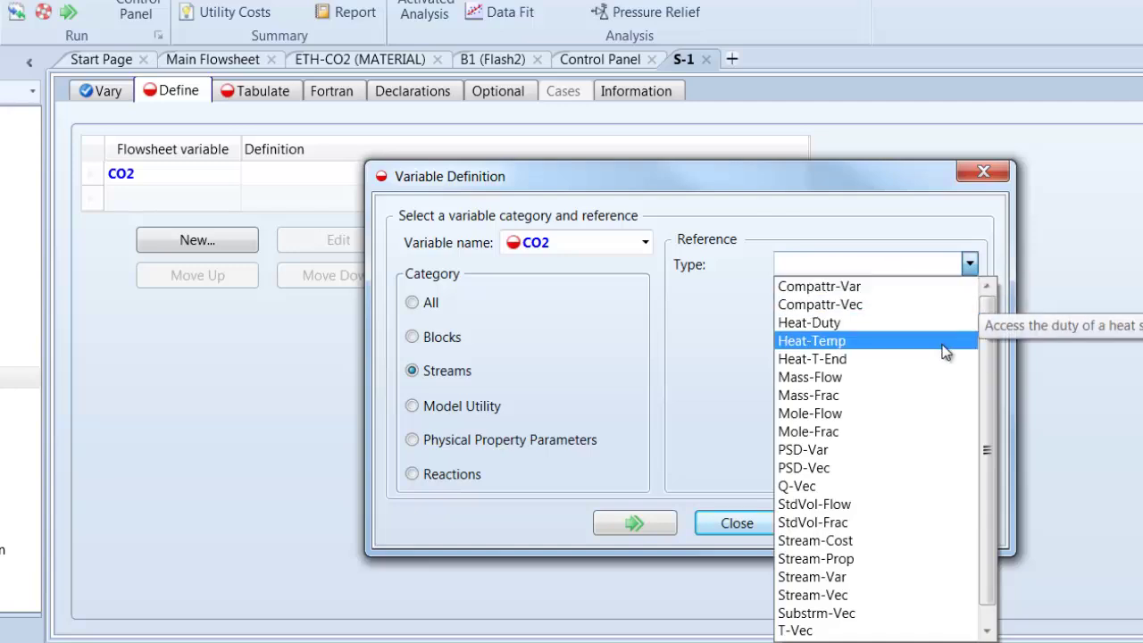
click(830, 377)
click(923, 307)
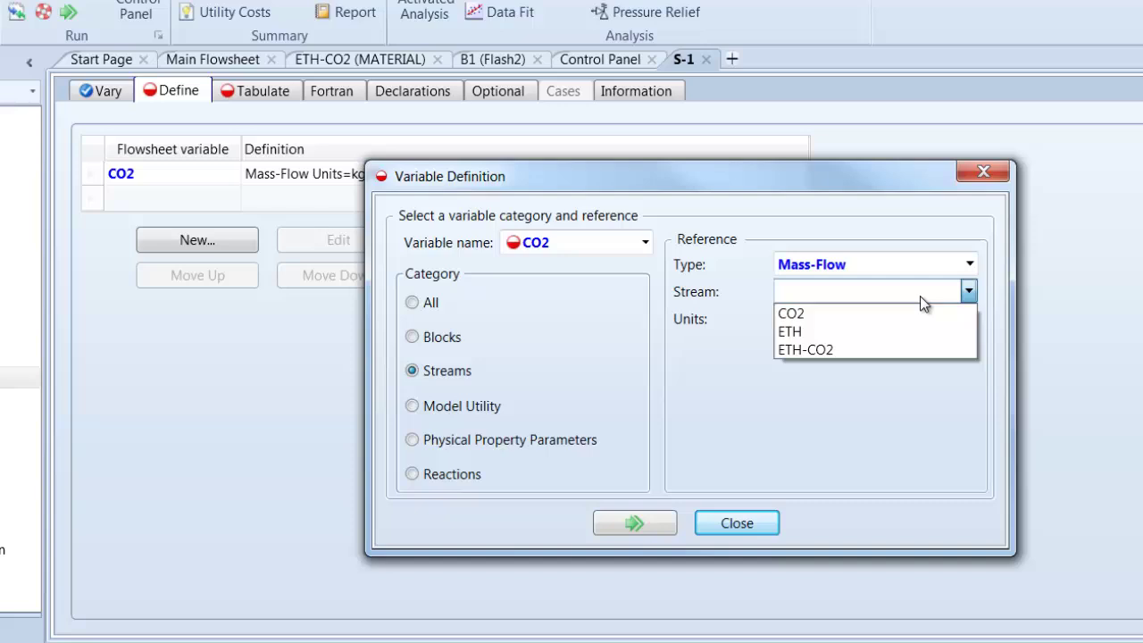
click(835, 314)
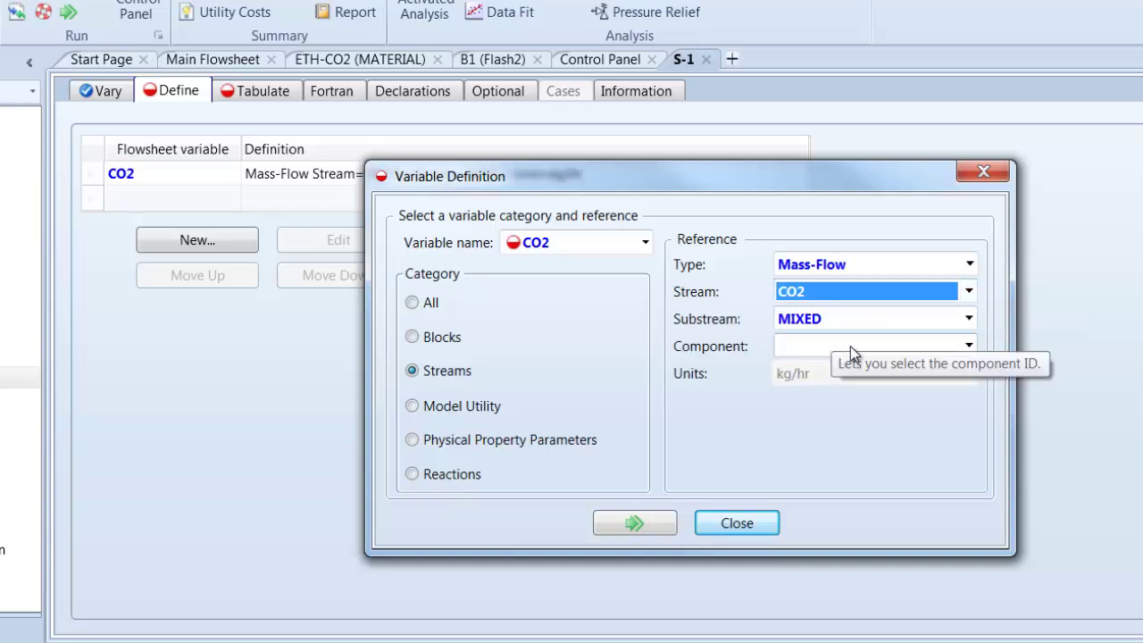
click(850, 346)
click(833, 367)
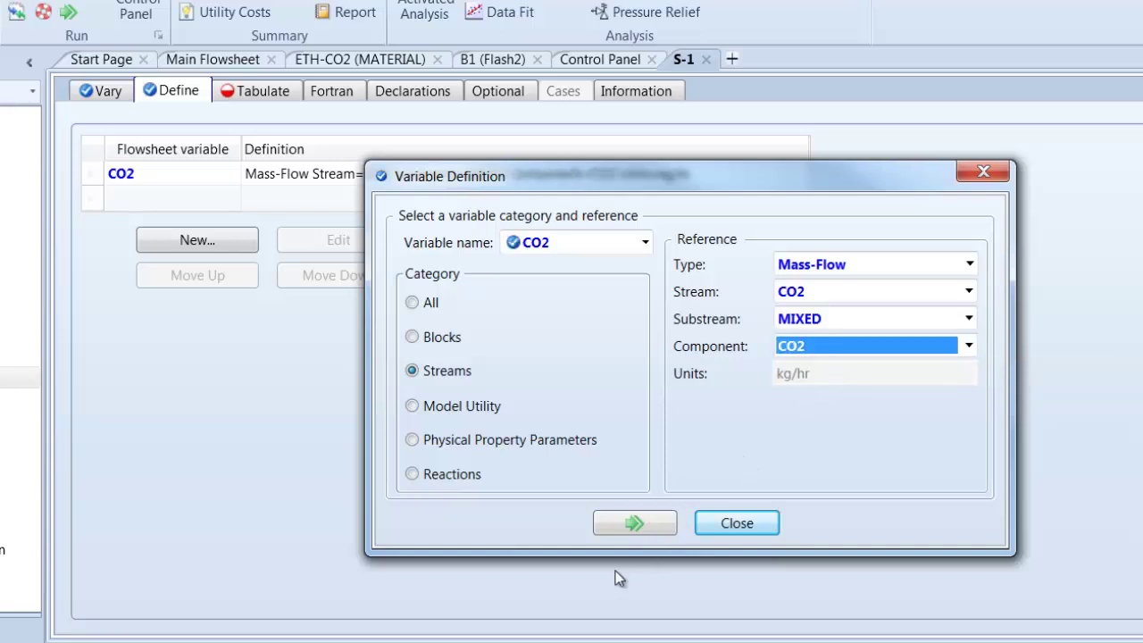
Add variable ETH as the ETHANOL Mass-Flow in stream ETH and close the definitions.
click(644, 244)
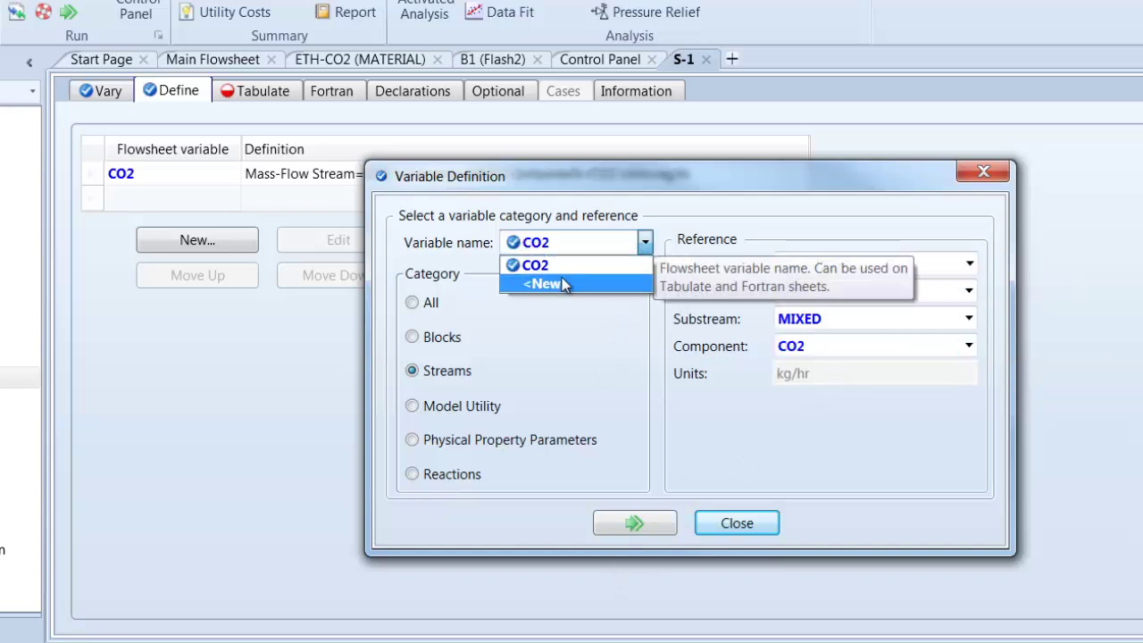
click(553, 284)
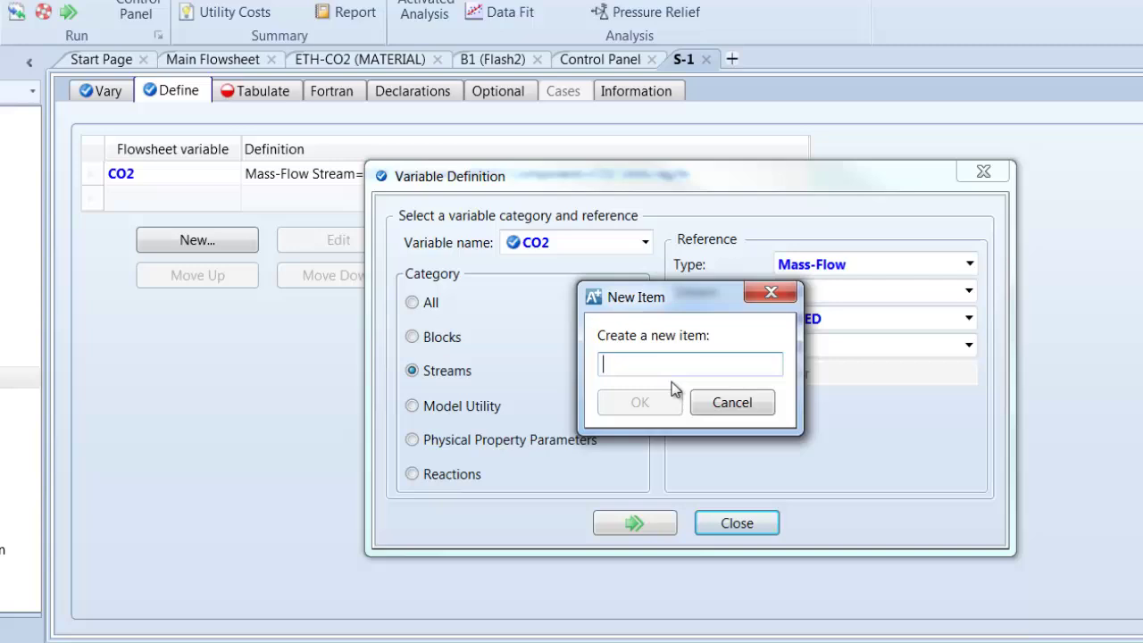
text(ETH)
click(645, 397)
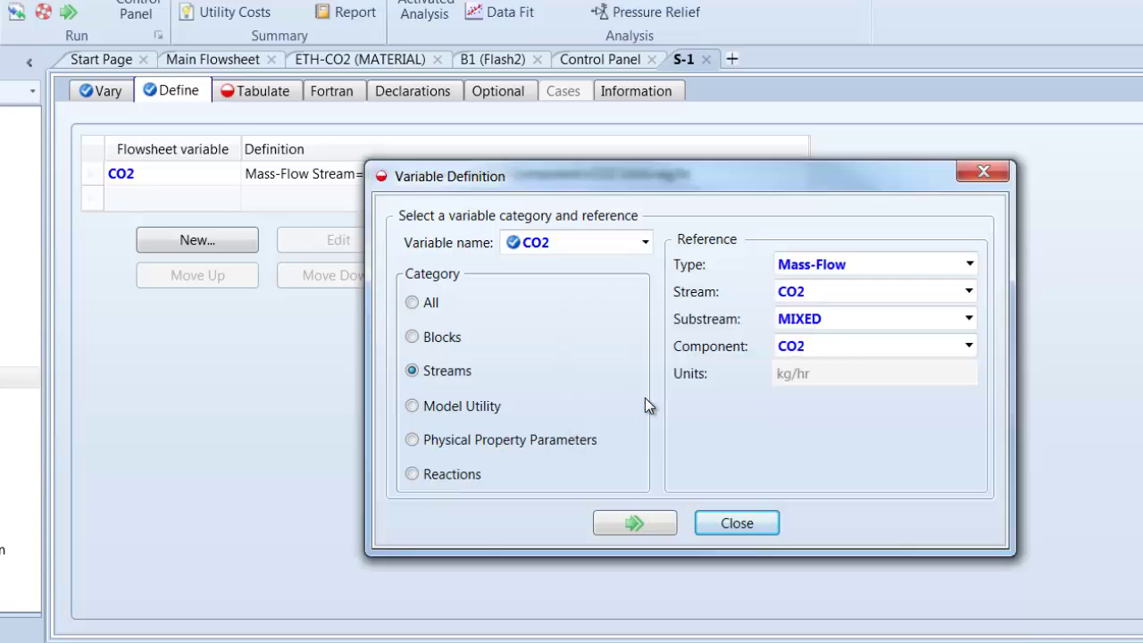
click(427, 370)
click(895, 261)
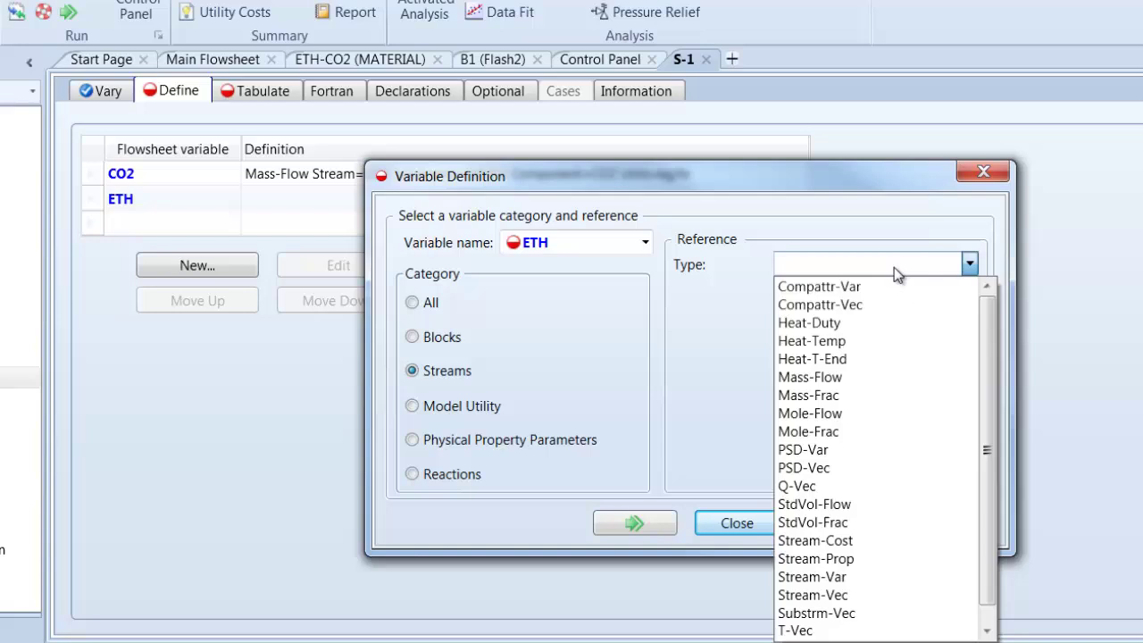
click(844, 377)
click(938, 293)
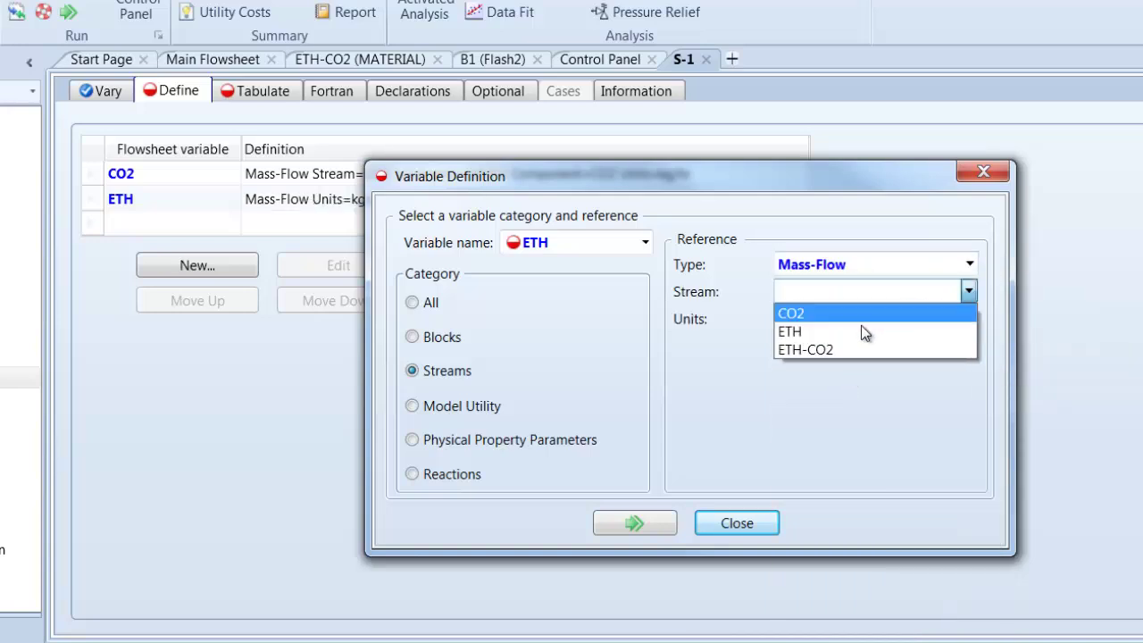
click(864, 332)
click(839, 345)
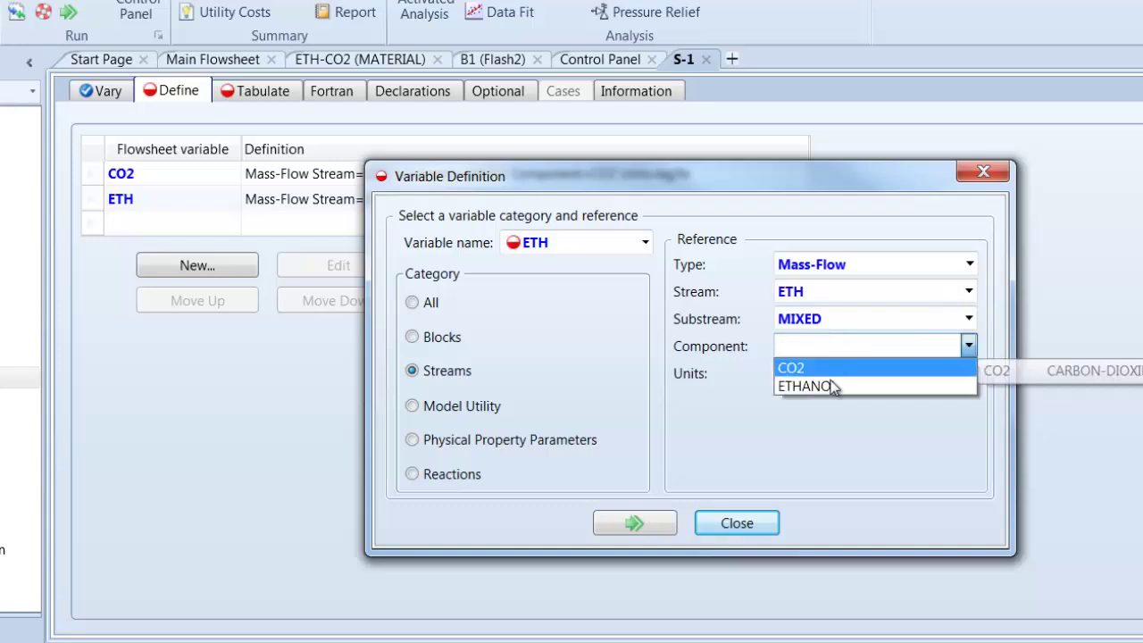
click(829, 386)
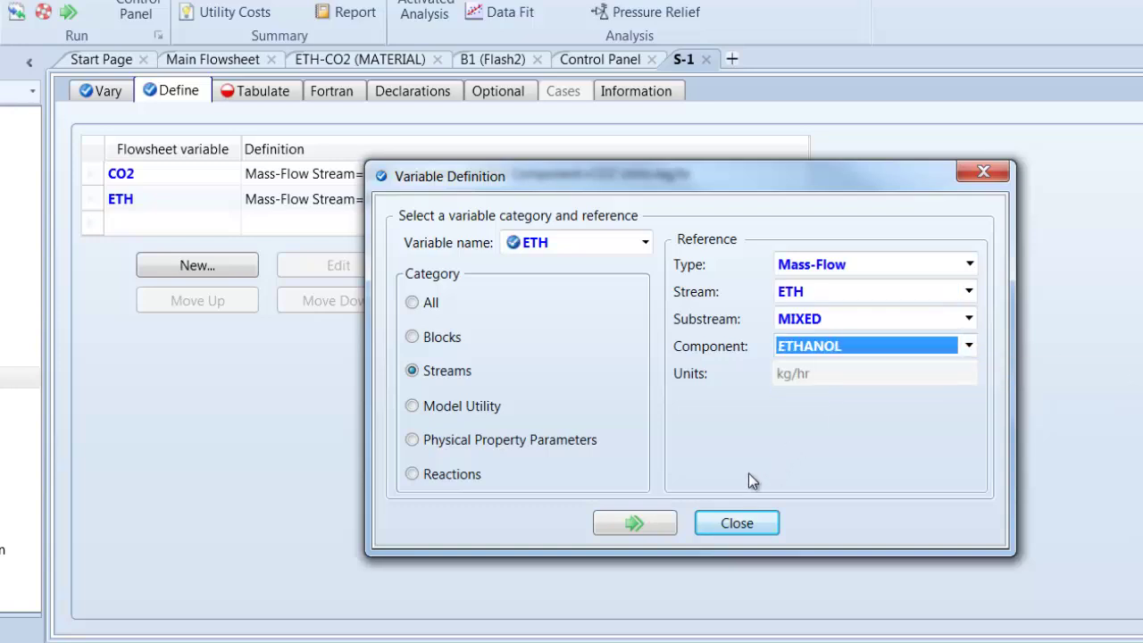
click(631, 524)
click(269, 93)
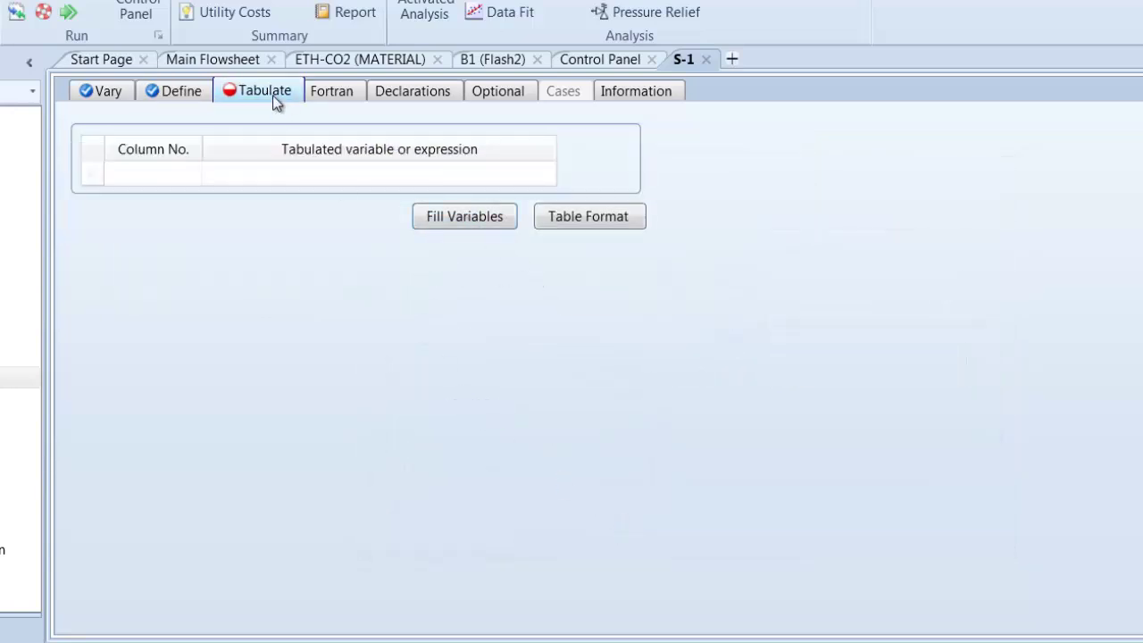
Fill the Tabulate sheet automatically so CO2 is column 1 and ETH is column 2.
click(476, 222)
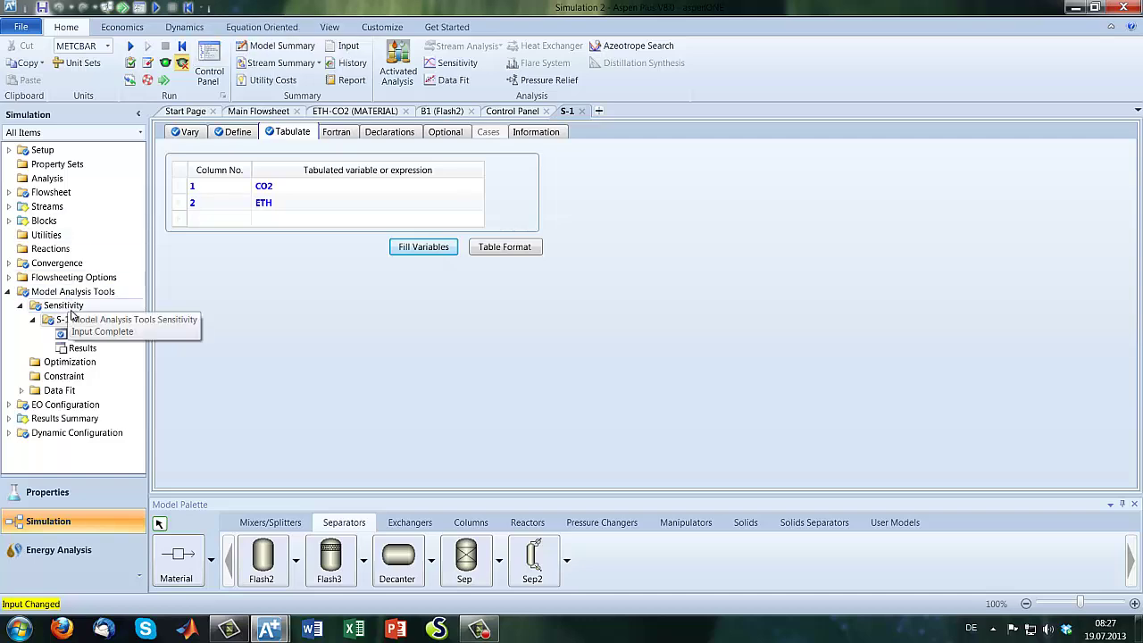
Reinitialize the simulation, confirming the purge of all previous results.
click(187, 7)
click(512, 354)
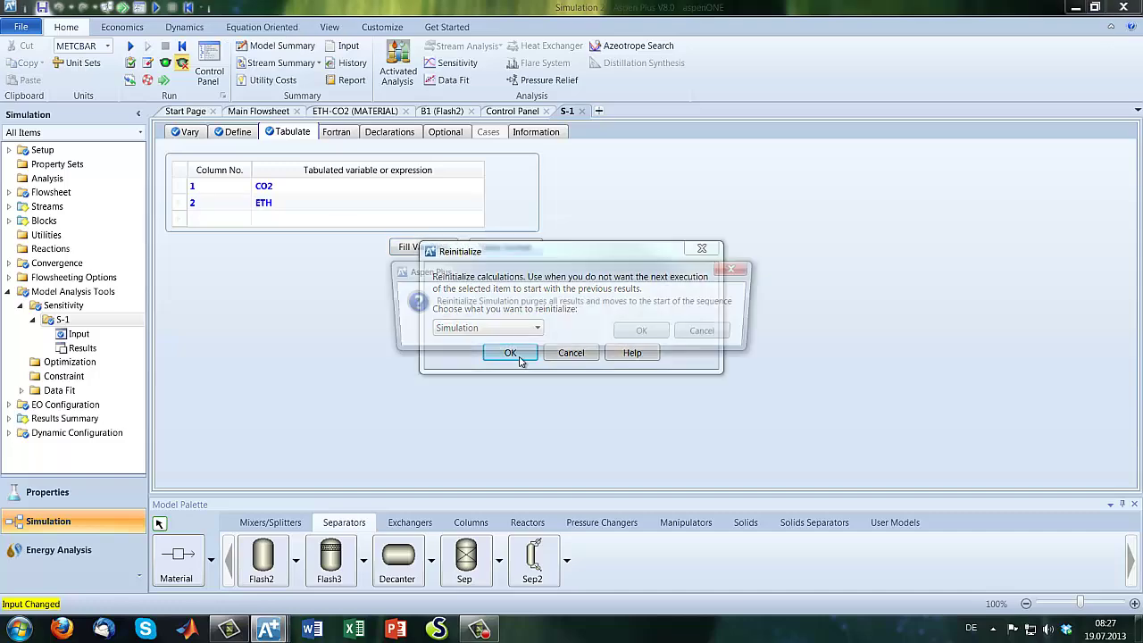
click(647, 342)
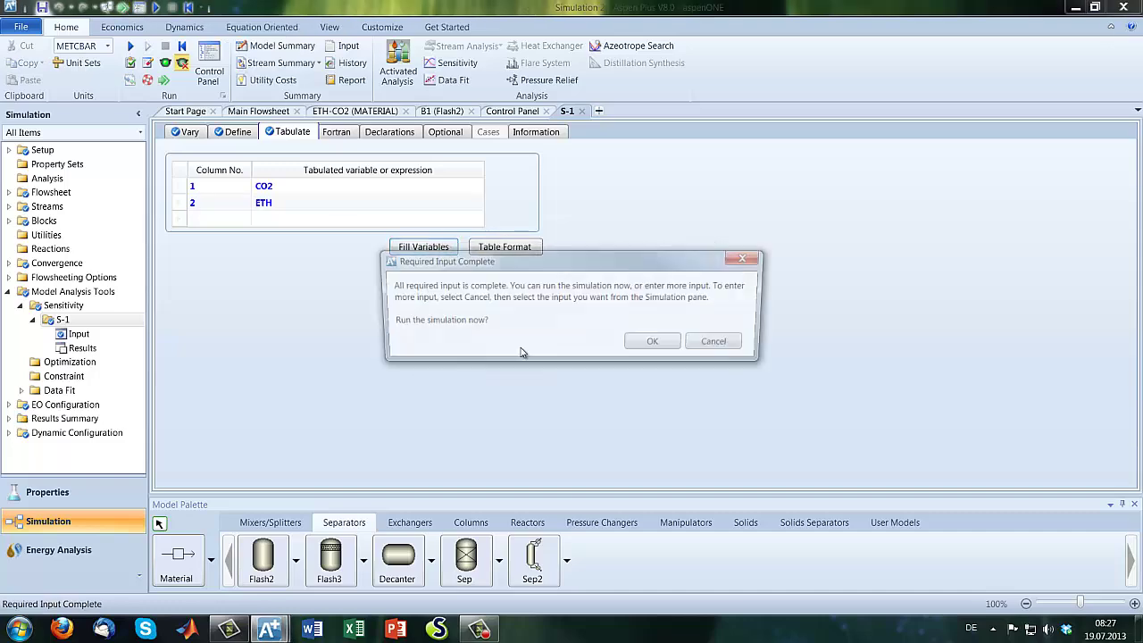
Run the simulation, then start a results curve from the S-1 results table.
click(643, 349)
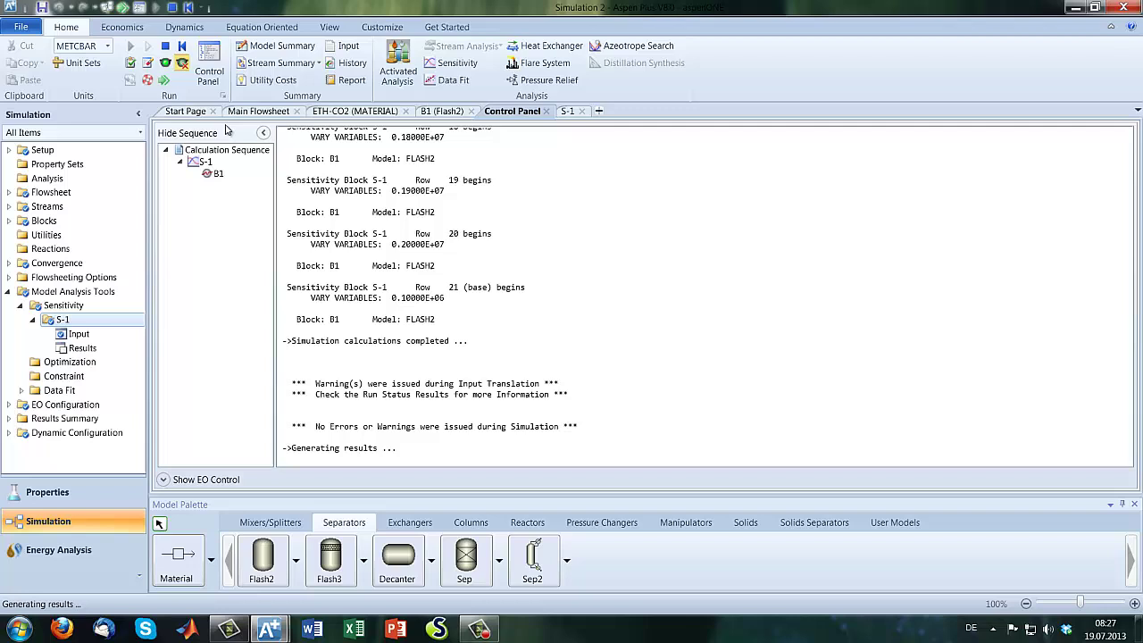
click(81, 348)
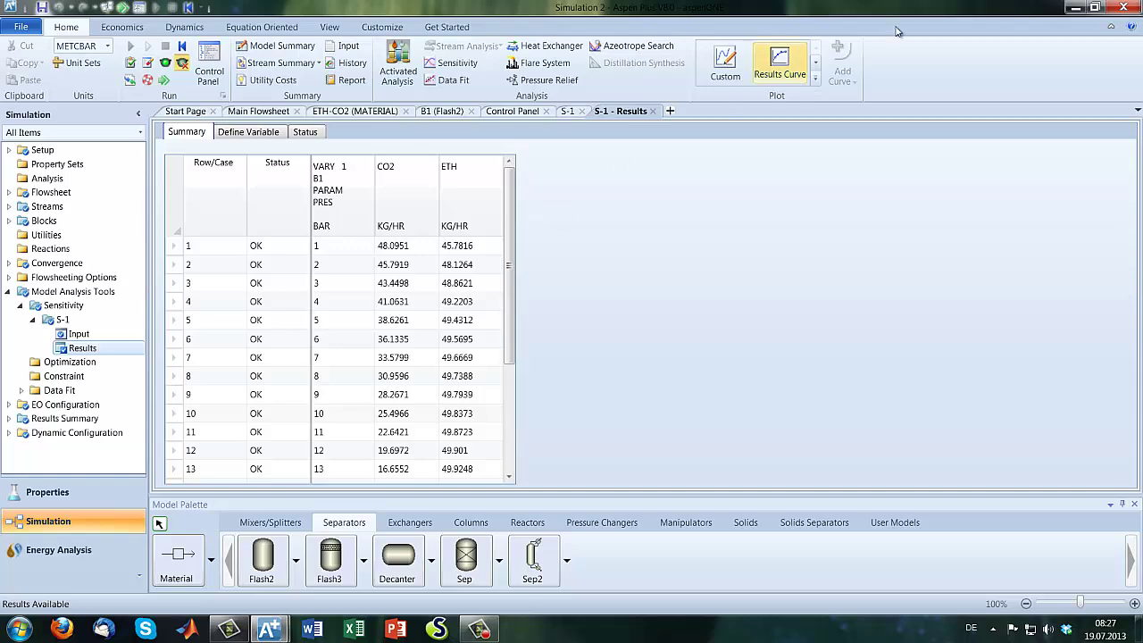
click(778, 61)
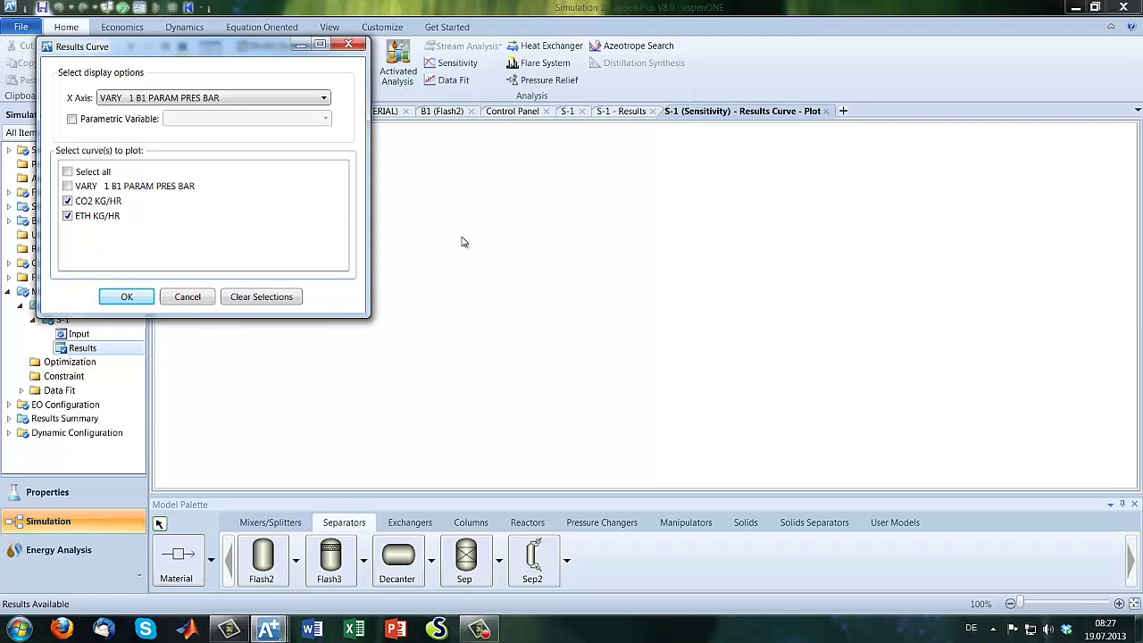
click(127, 298)
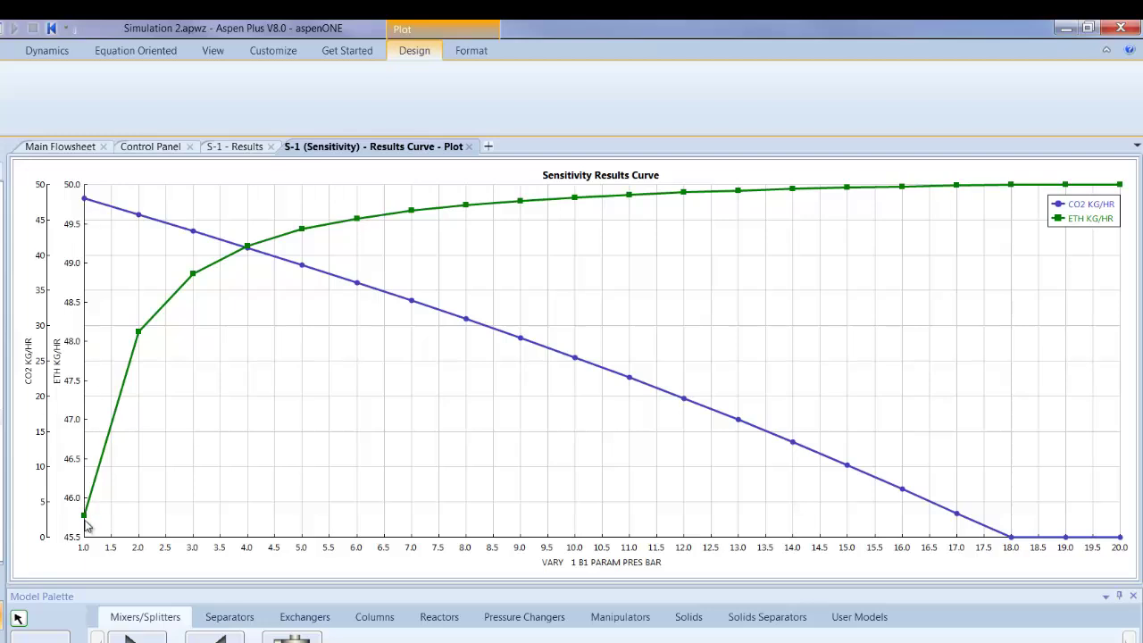
mouse_move(86, 520)
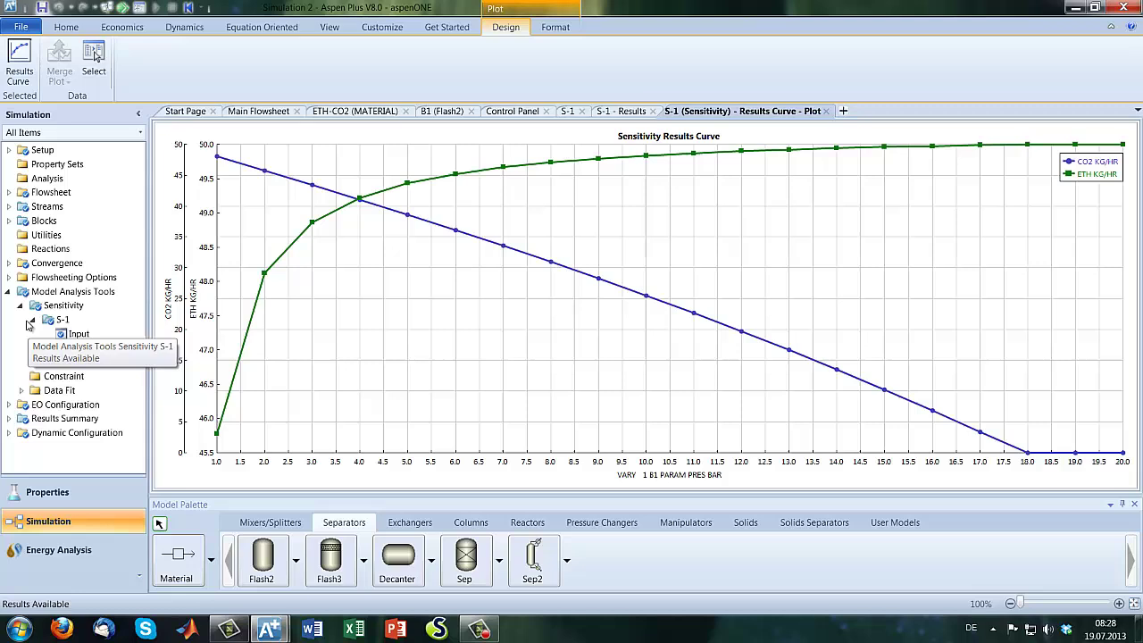
Collapse S-1, then view the sensitivity studies overview and the ETH-CO2 feed stream input.
click(33, 321)
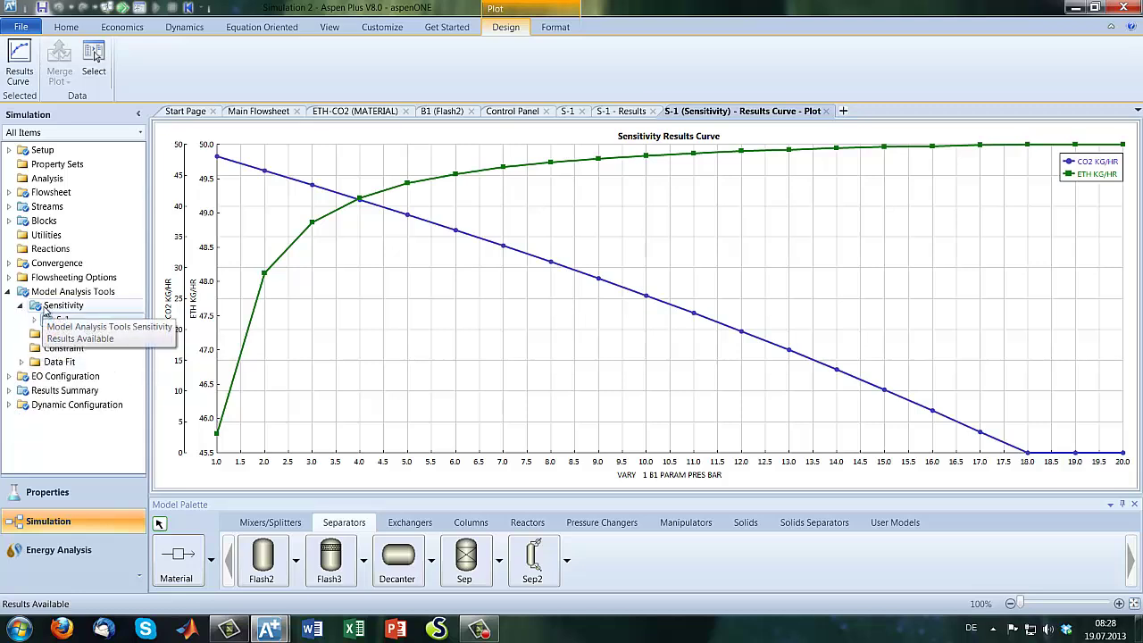
double_click(50, 306)
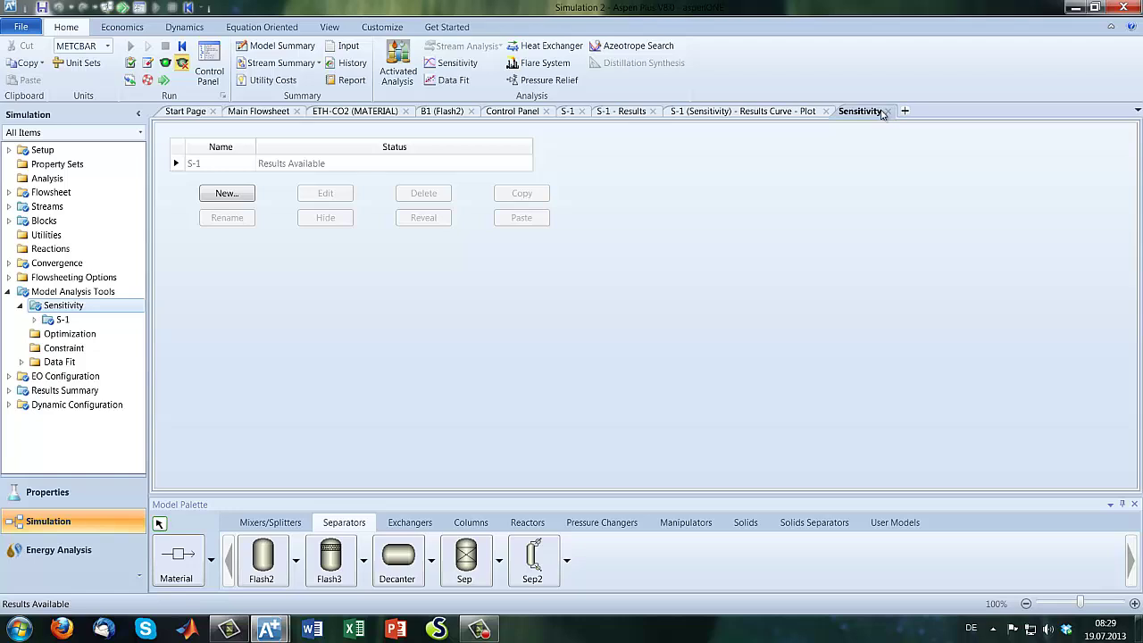
click(378, 111)
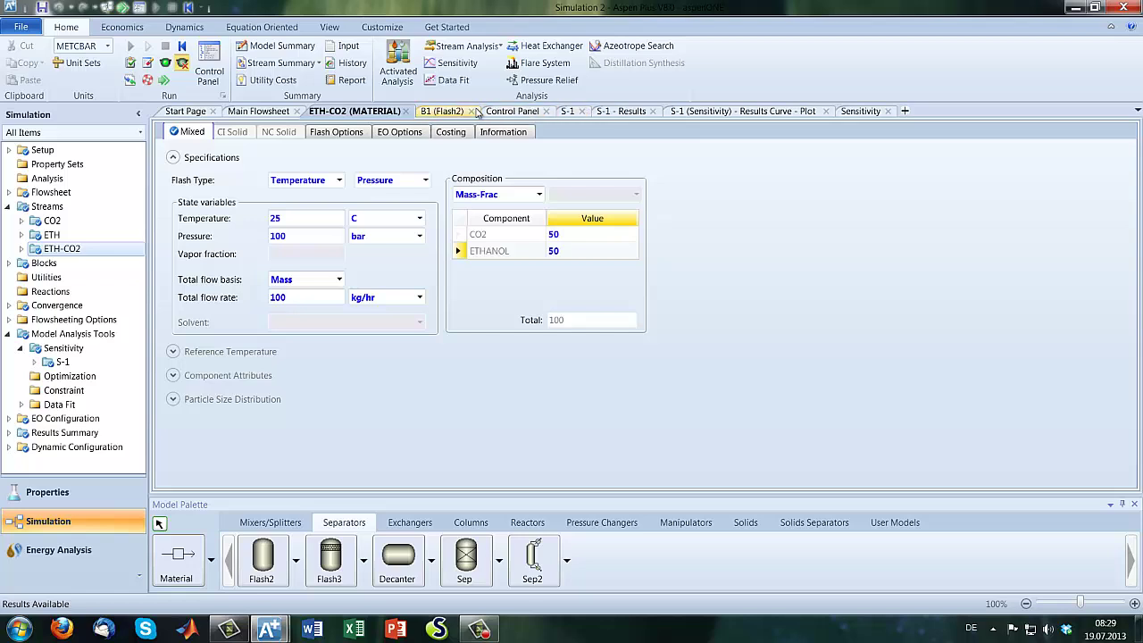
Close the plot, Sensitivity, S-1 Results, S-1, Control Panel, B1, ETH-CO2 and Start Page tabs.
click(876, 111)
click(826, 111)
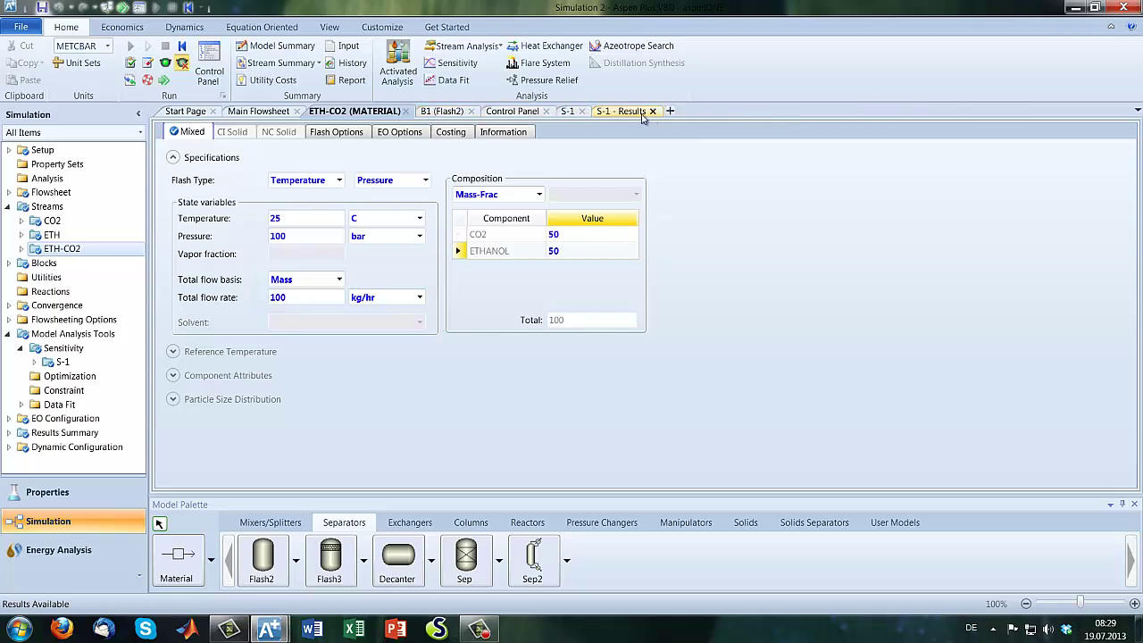
click(653, 110)
click(582, 111)
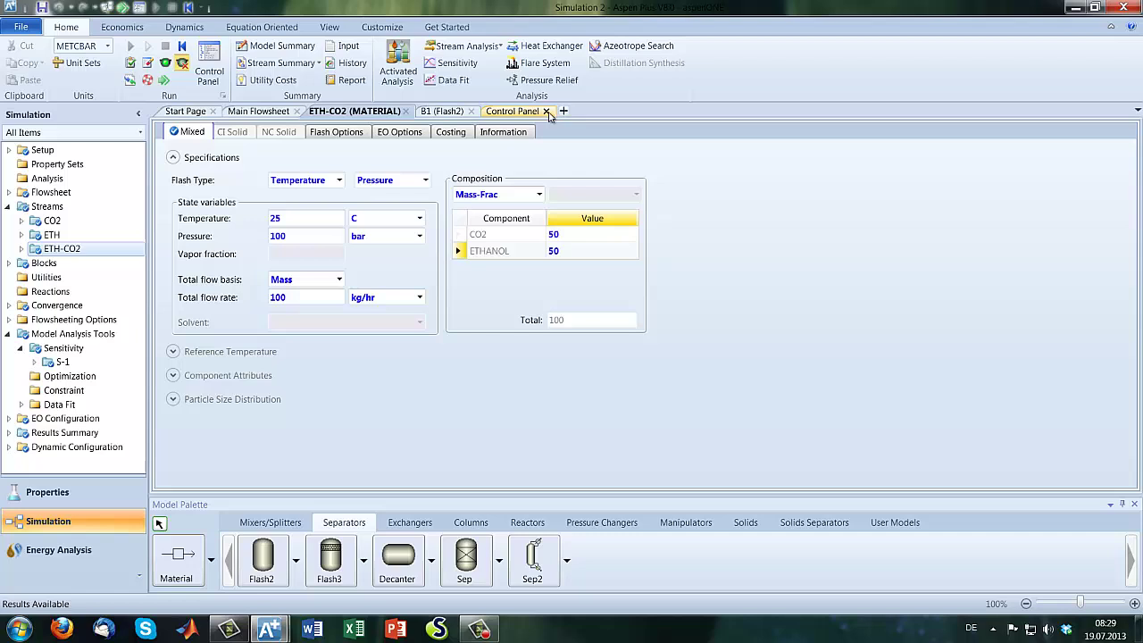
click(546, 110)
click(470, 111)
click(406, 111)
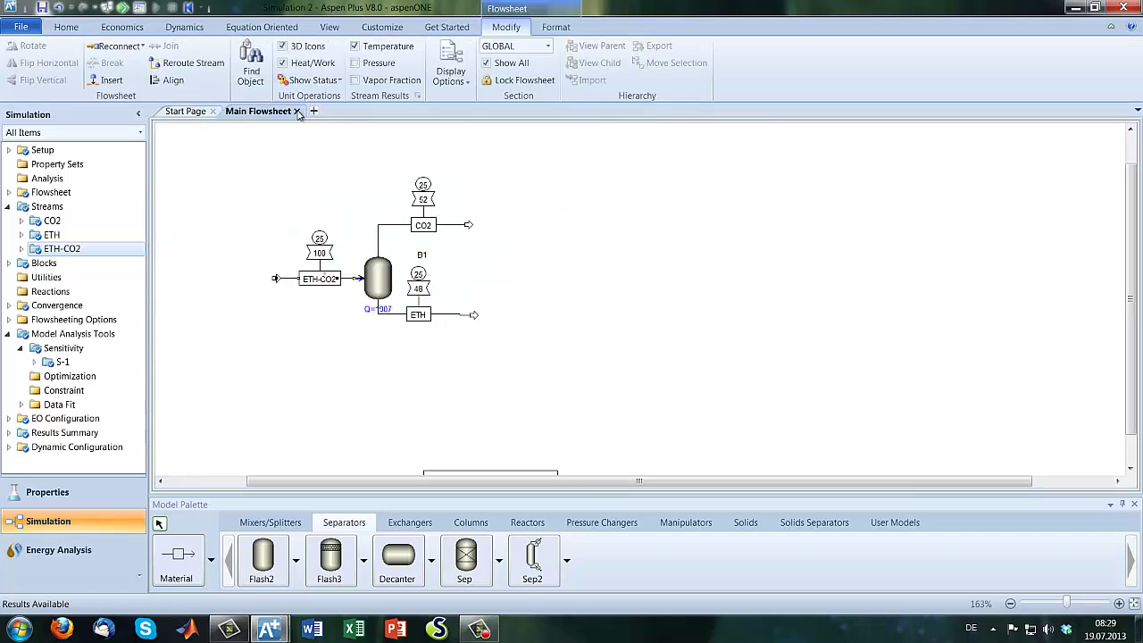
click(213, 111)
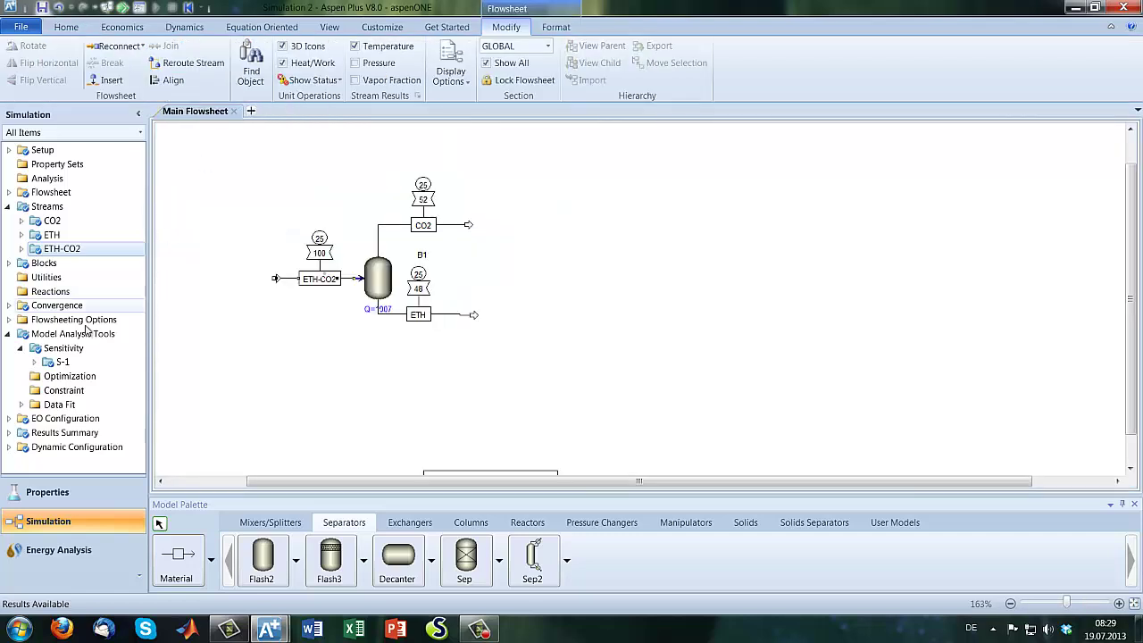
Open S-1's Fortran sheet and begin the statement Profit=5*.
double_click(62, 364)
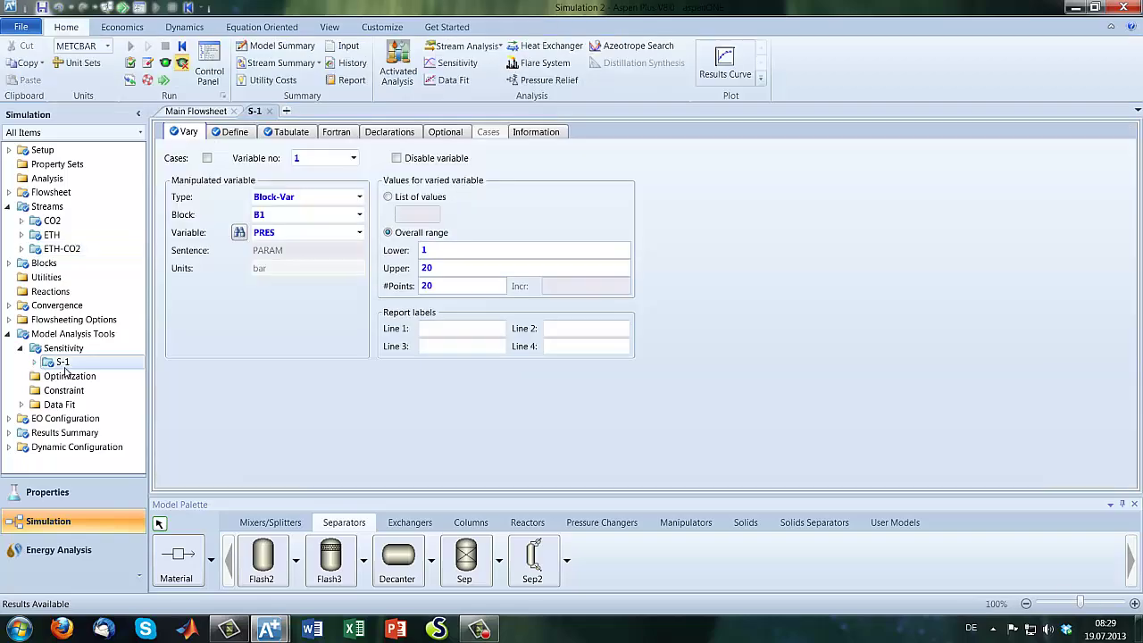
click(34, 362)
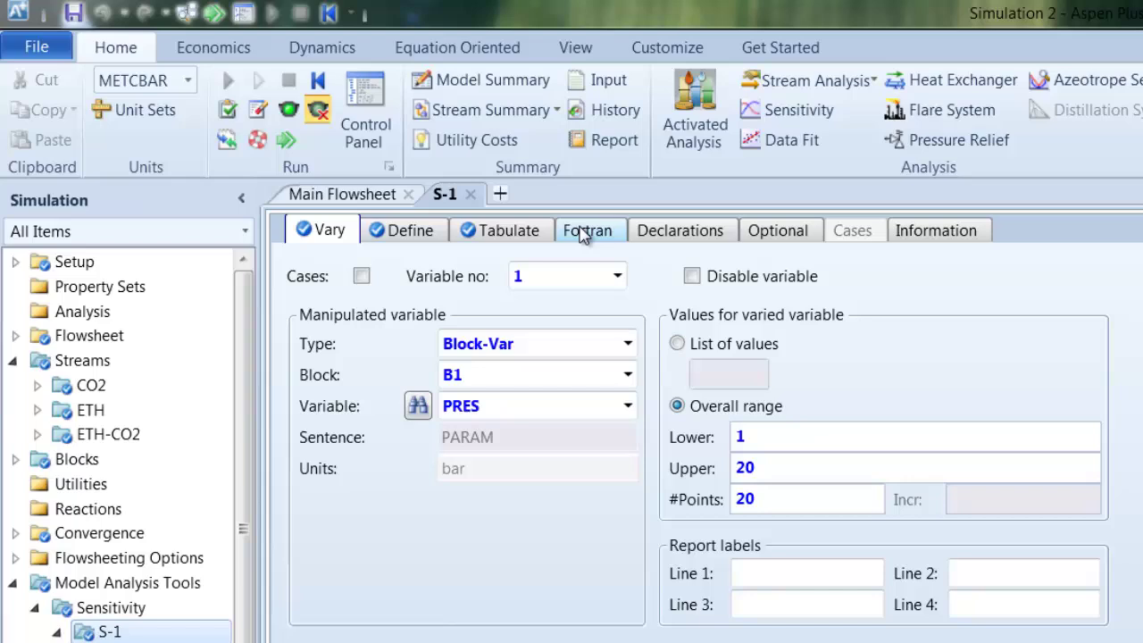
click(583, 233)
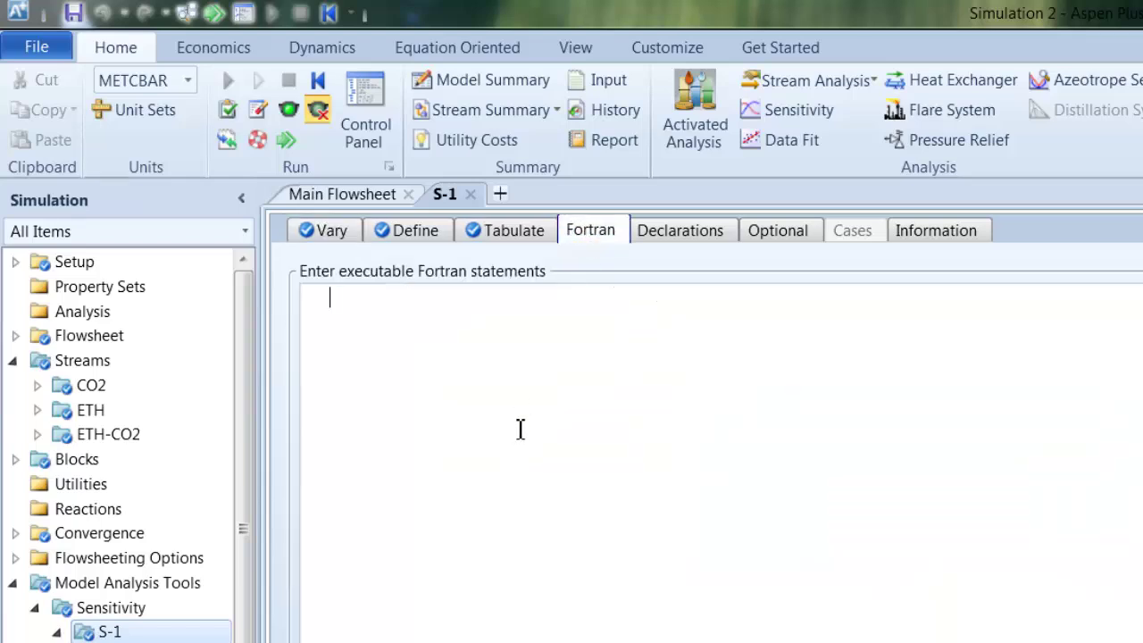
text(Profit=)
text(5*)
Insert the CO2 defined variable from the Variable List after 5*.
right_click(421, 289)
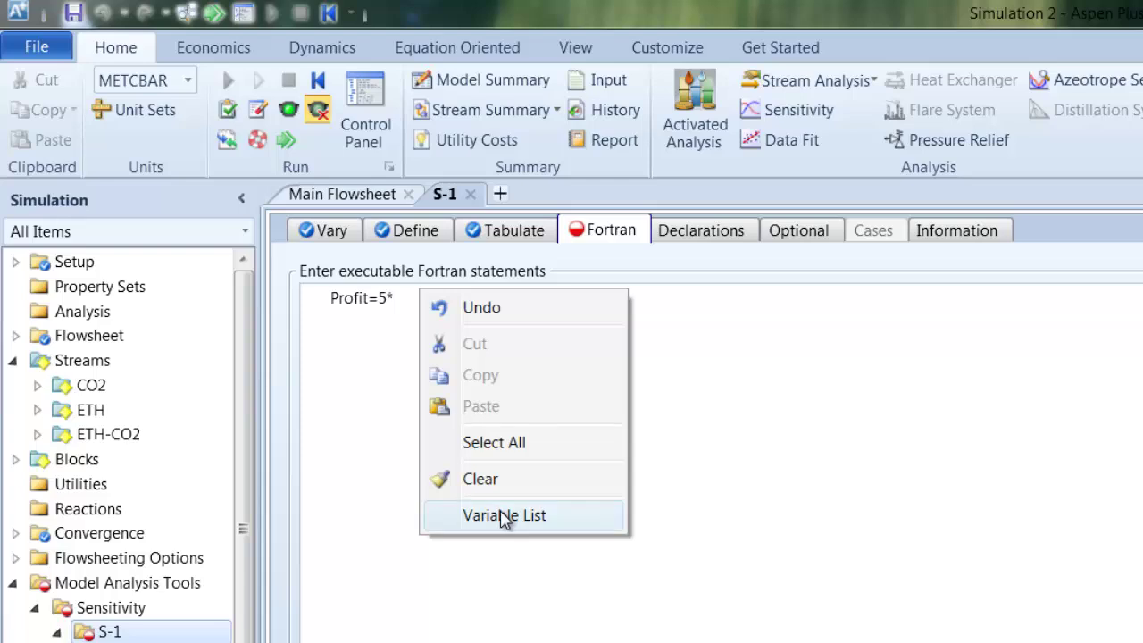
click(494, 520)
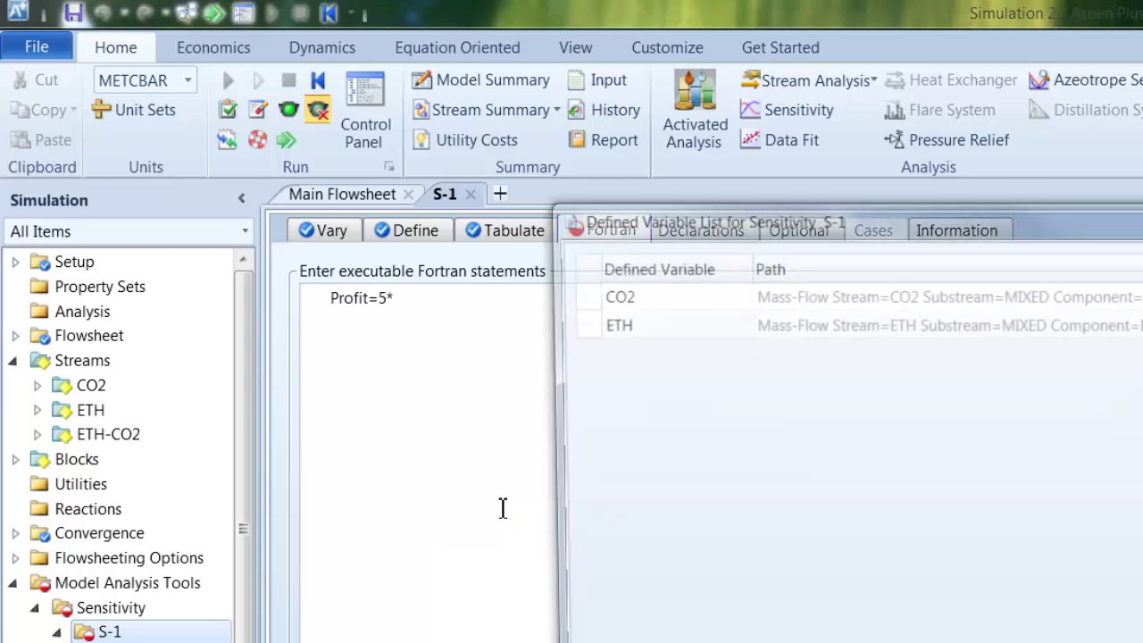
drag(679, 302, 422, 301)
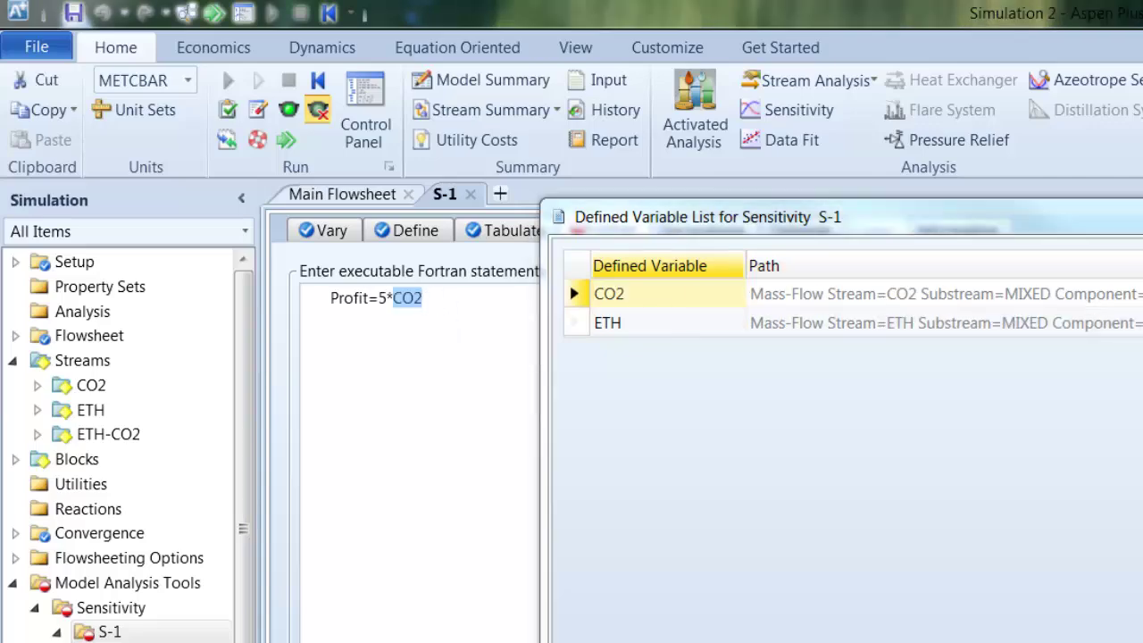
drag(625, 217, 1130, 235)
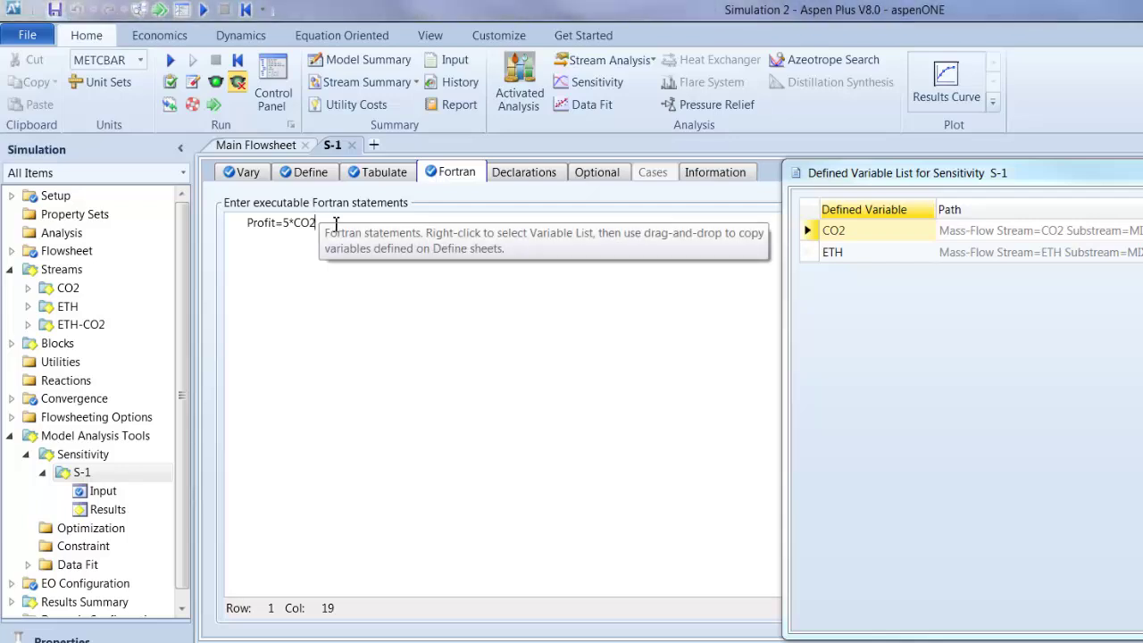
Finish the statement with +30*ETH using the ETH defined variable.
text(-)
text(30*)
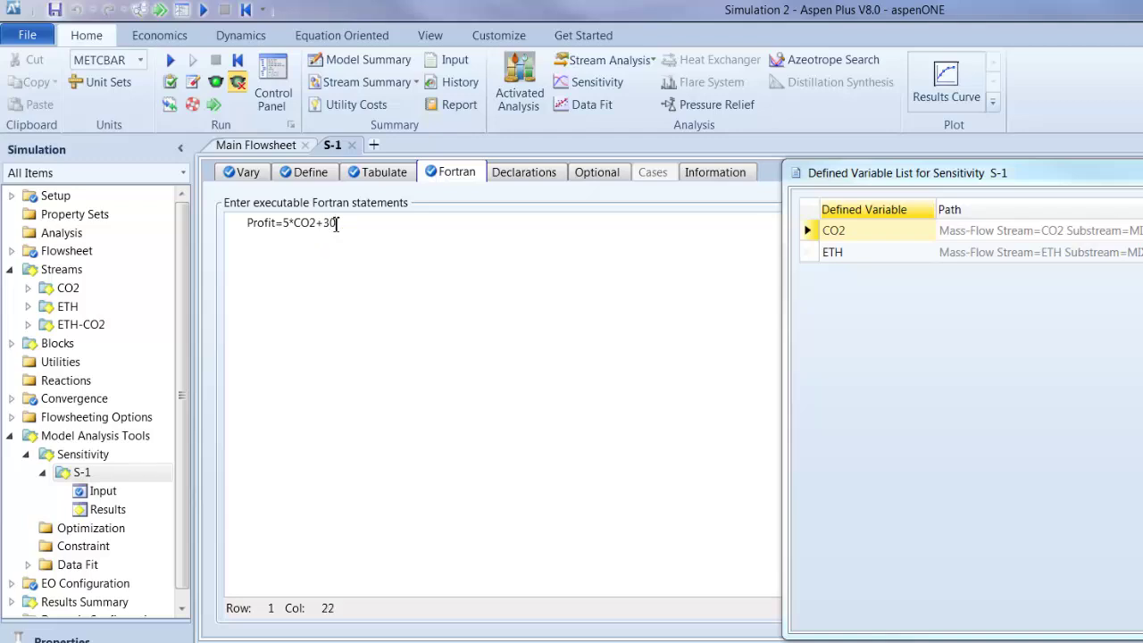
click(842, 249)
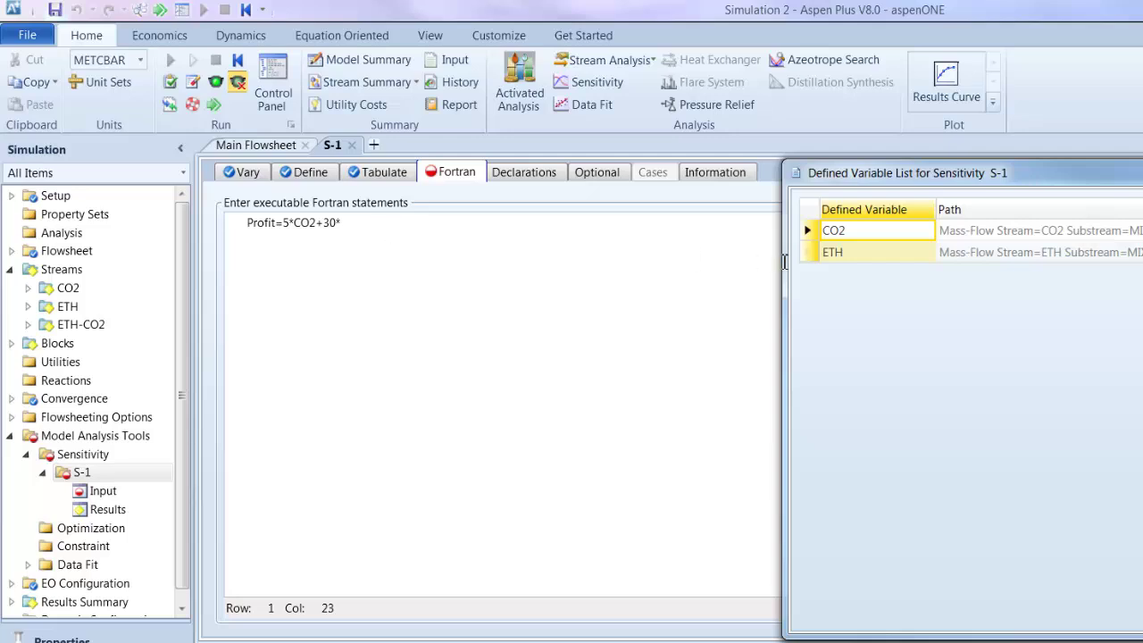
drag(863, 258, 372, 225)
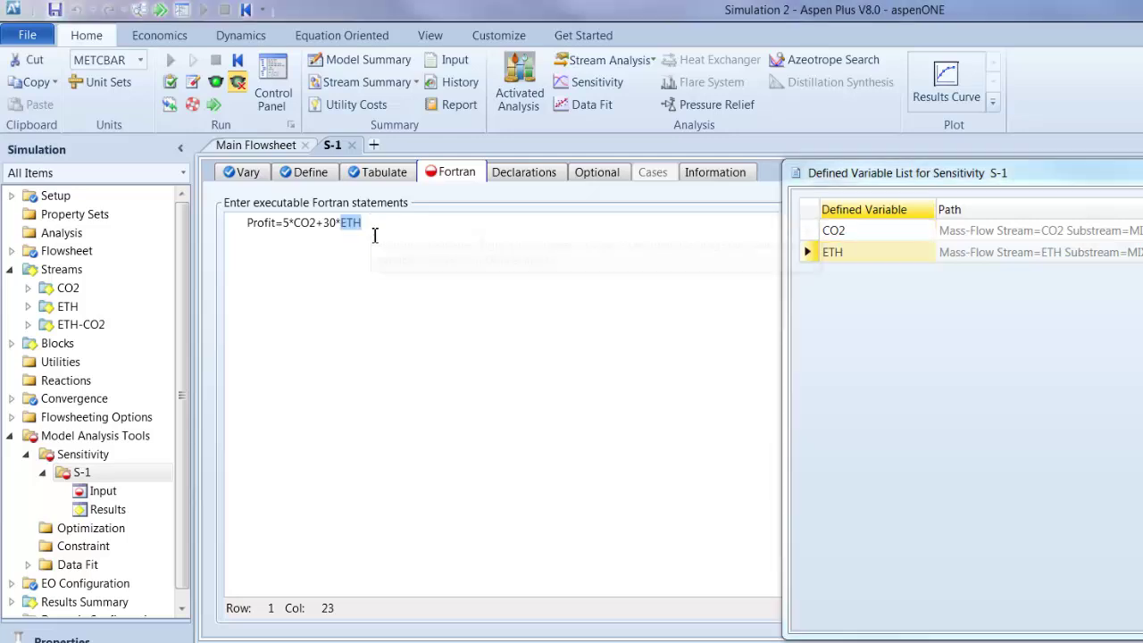
click(561, 391)
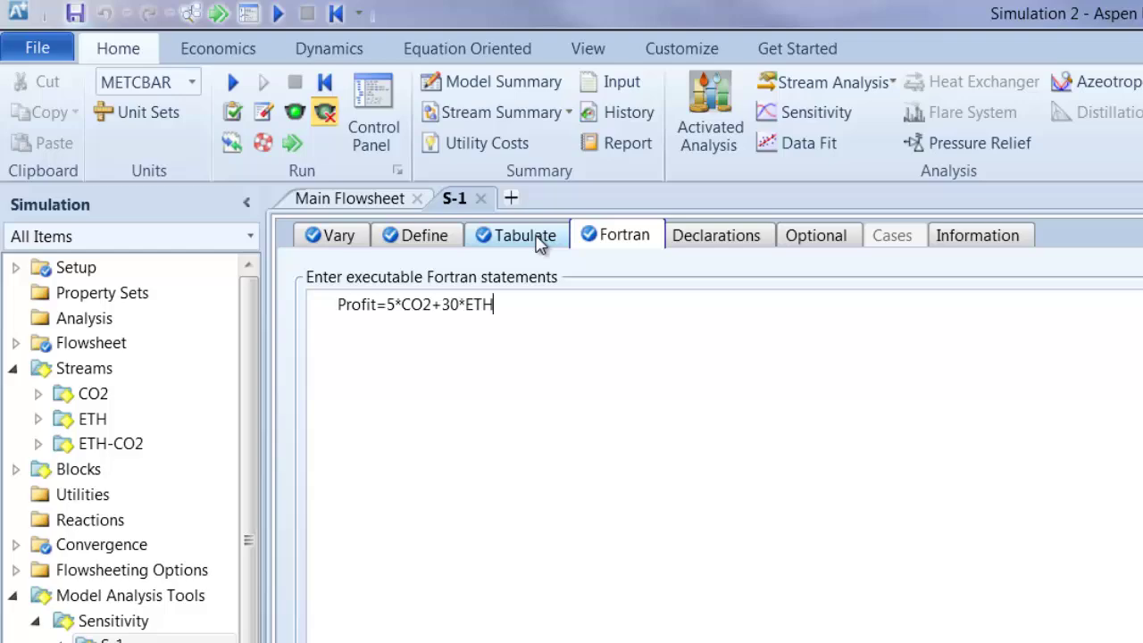
Add Profit as tabulated column 3 on S-1's Tabulate sheet.
click(540, 246)
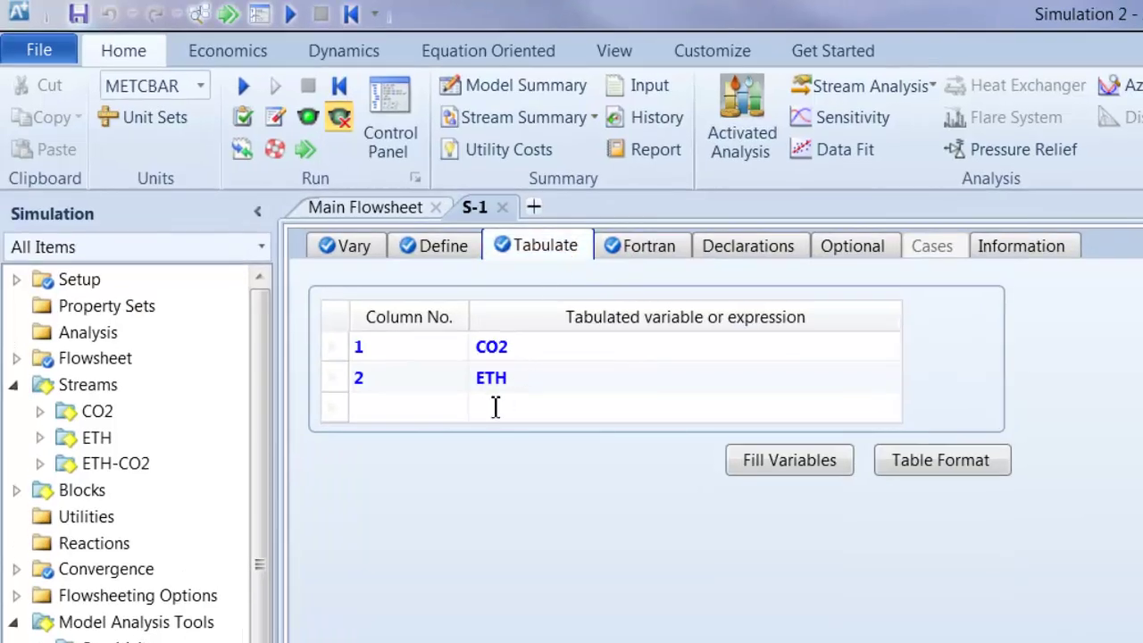
click(388, 413)
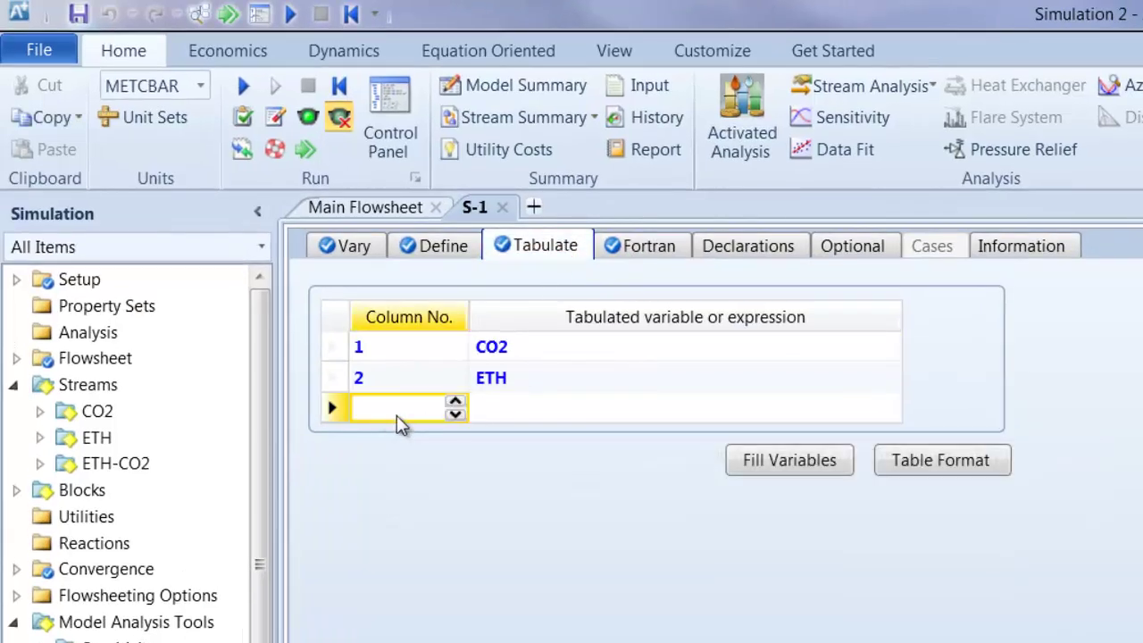
text(3)
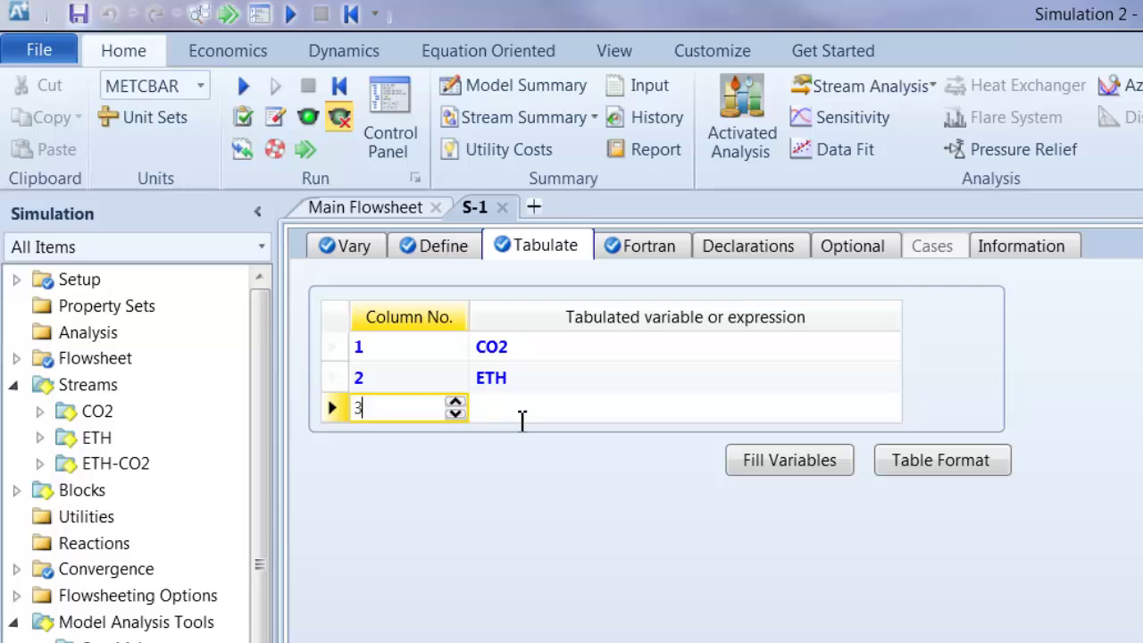
key(Return)
click(550, 416)
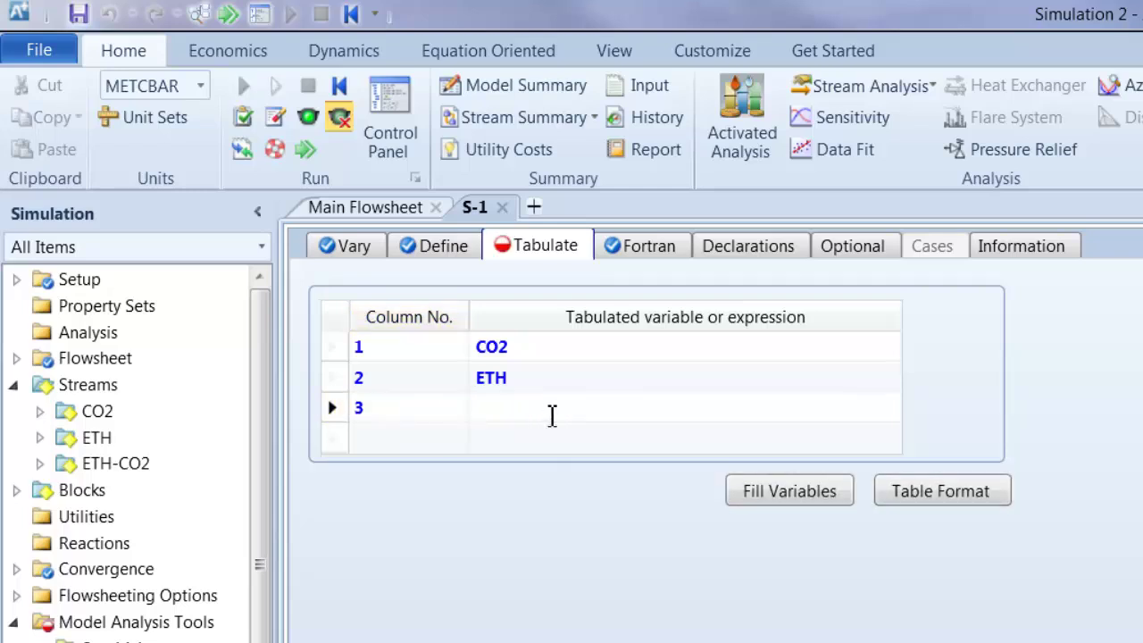
text(Pr)
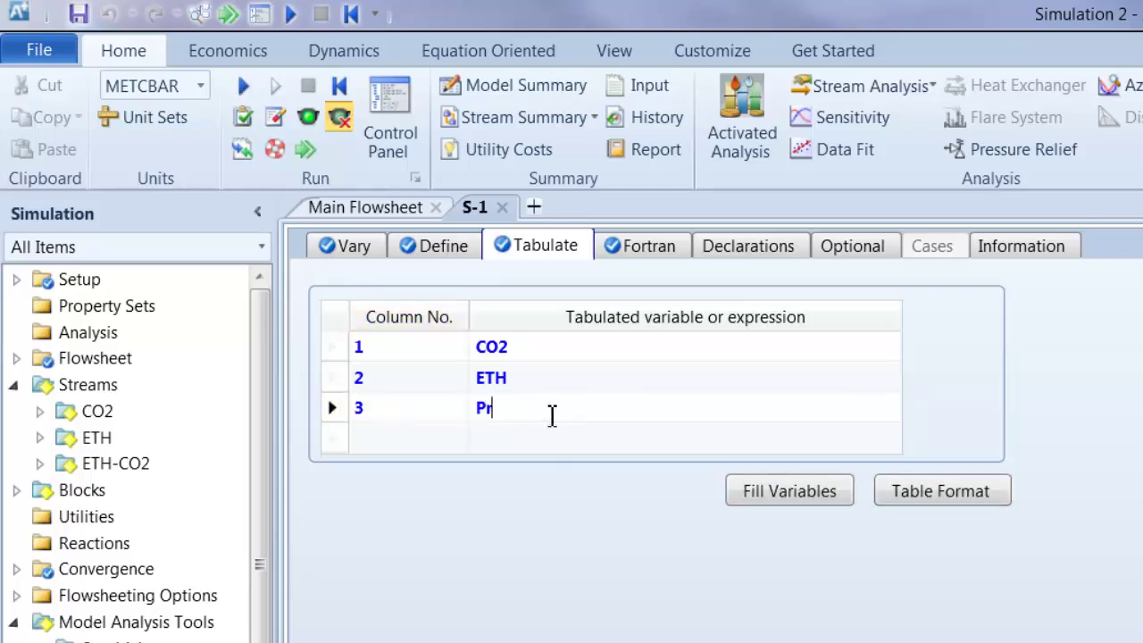
text(ofit)
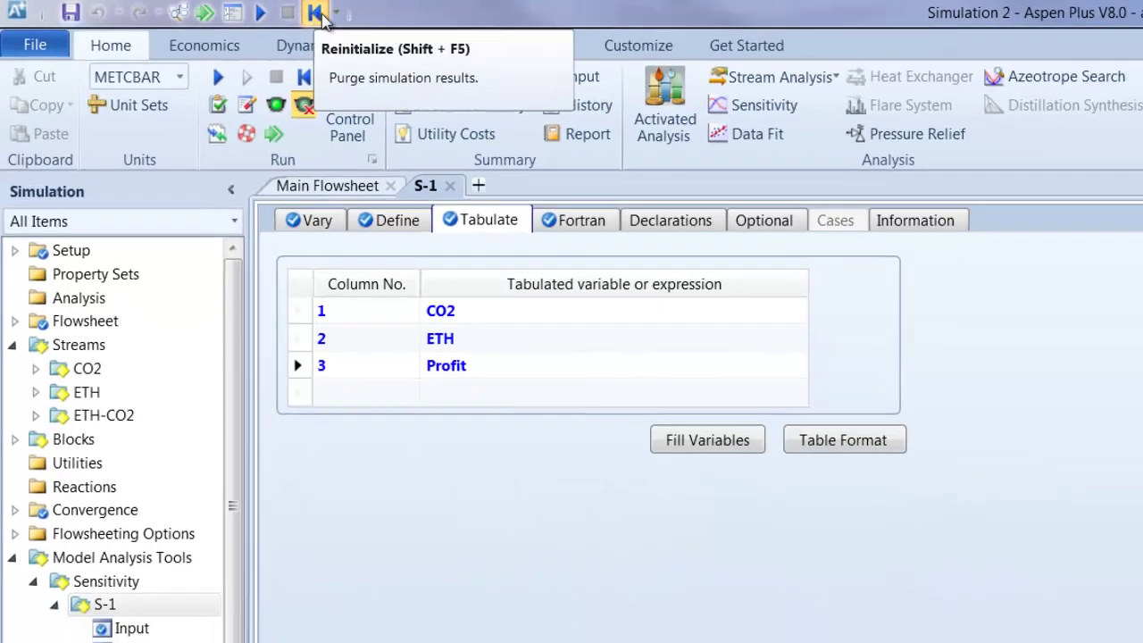
Reinitialize and rerun the simulation, then open the S-1 results showing PROFIT.
click(320, 14)
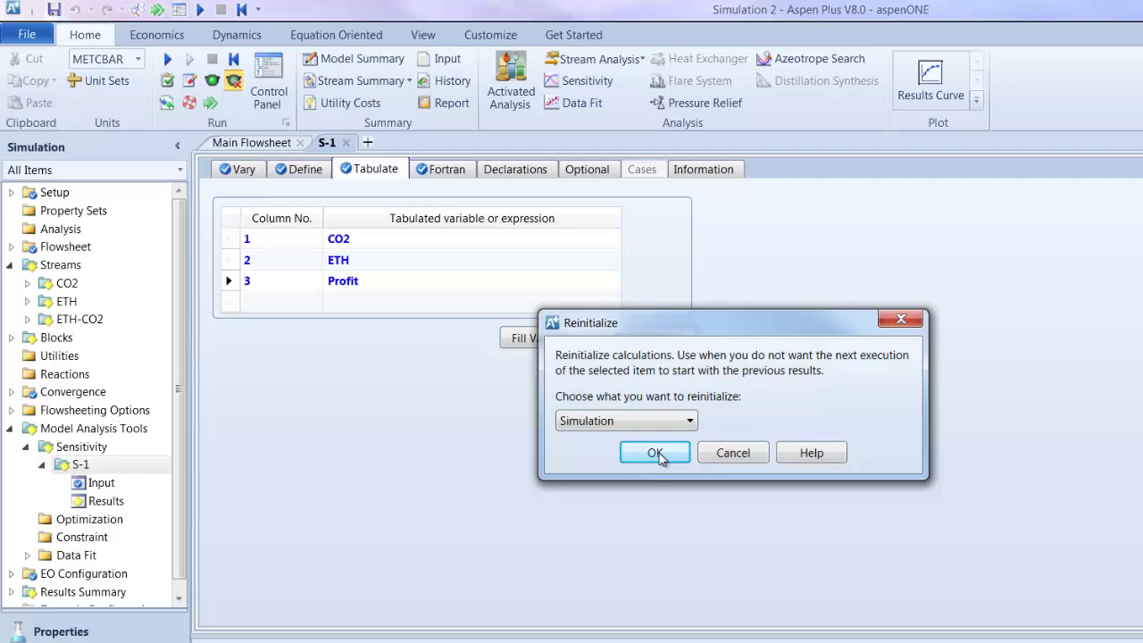
click(854, 590)
click(1076, 556)
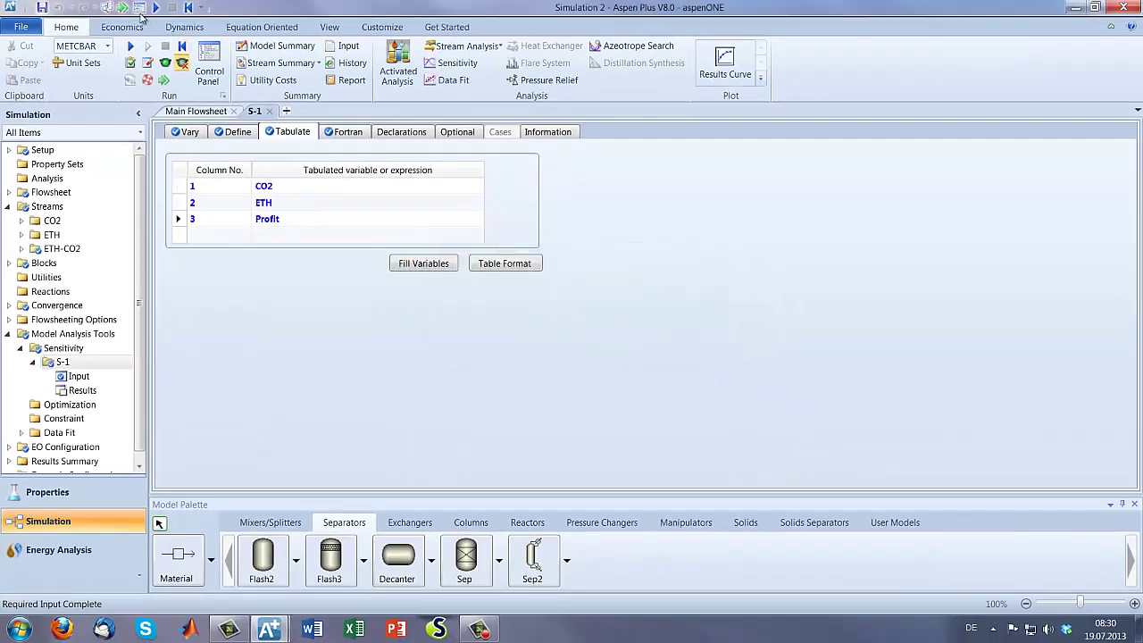
click(123, 8)
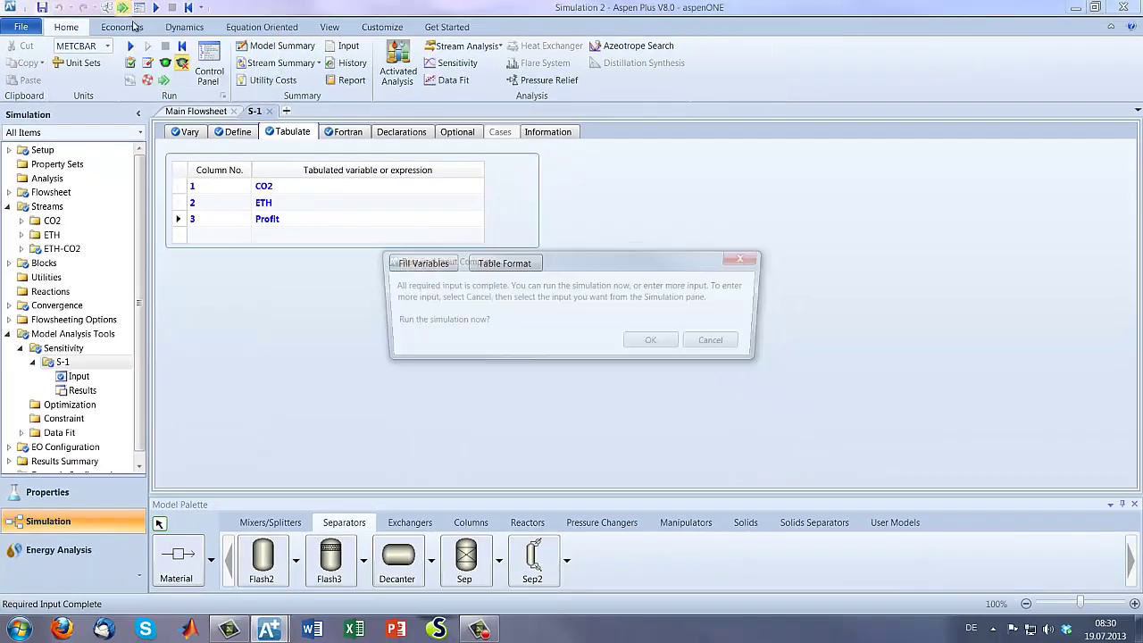
click(659, 343)
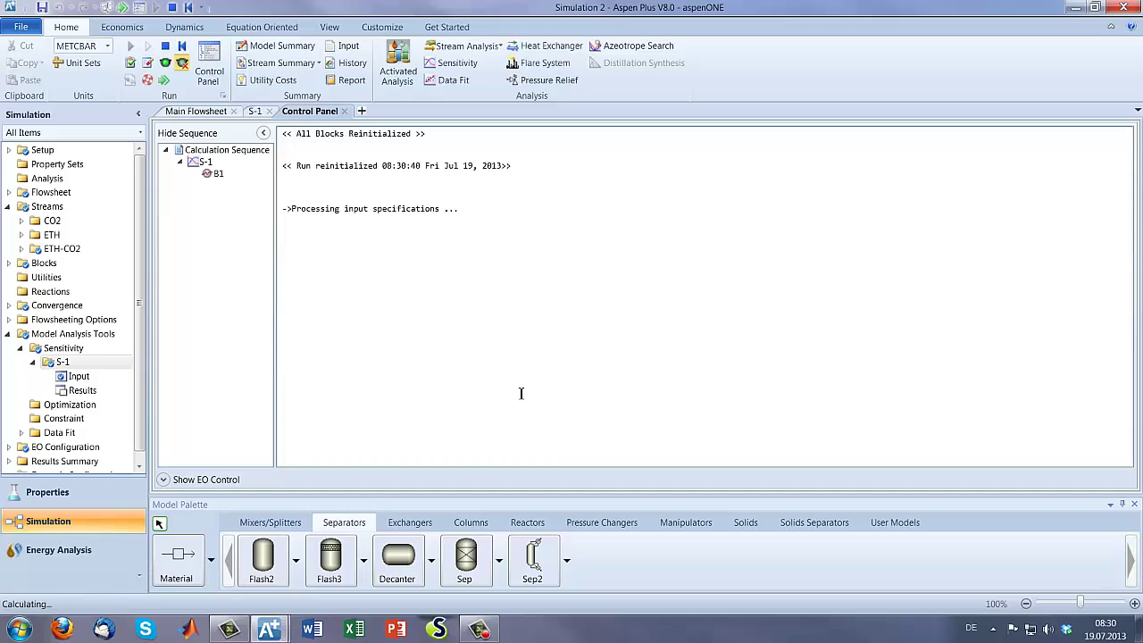
double_click(82, 390)
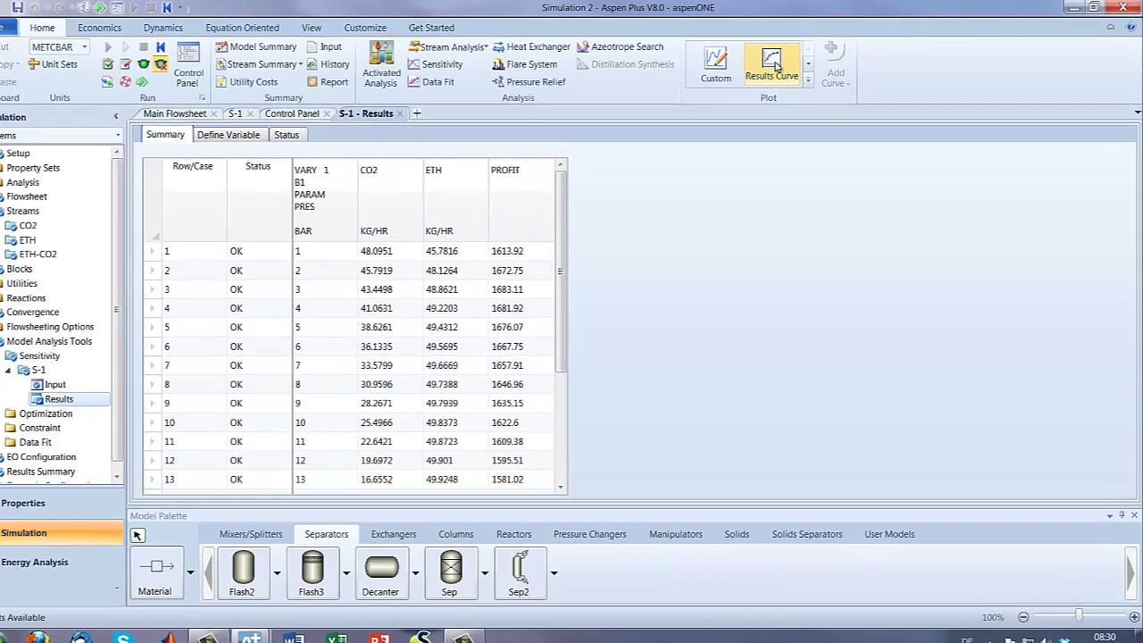
Plot CO2, ETH and PROFIT against B1 flash pressure with default variables.
click(774, 67)
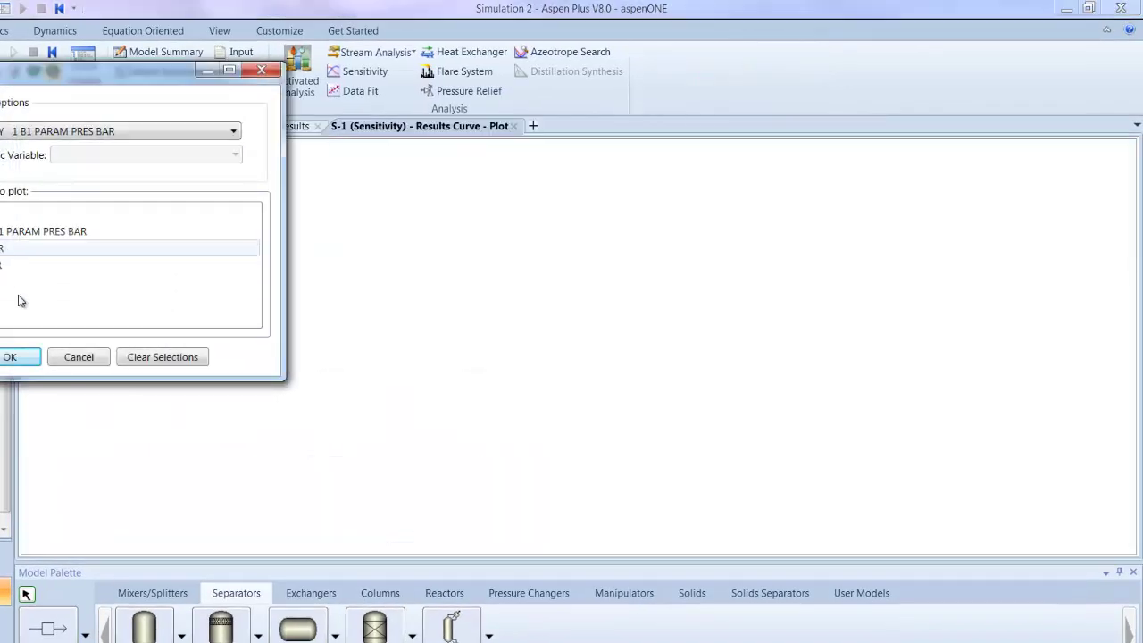
click(11, 357)
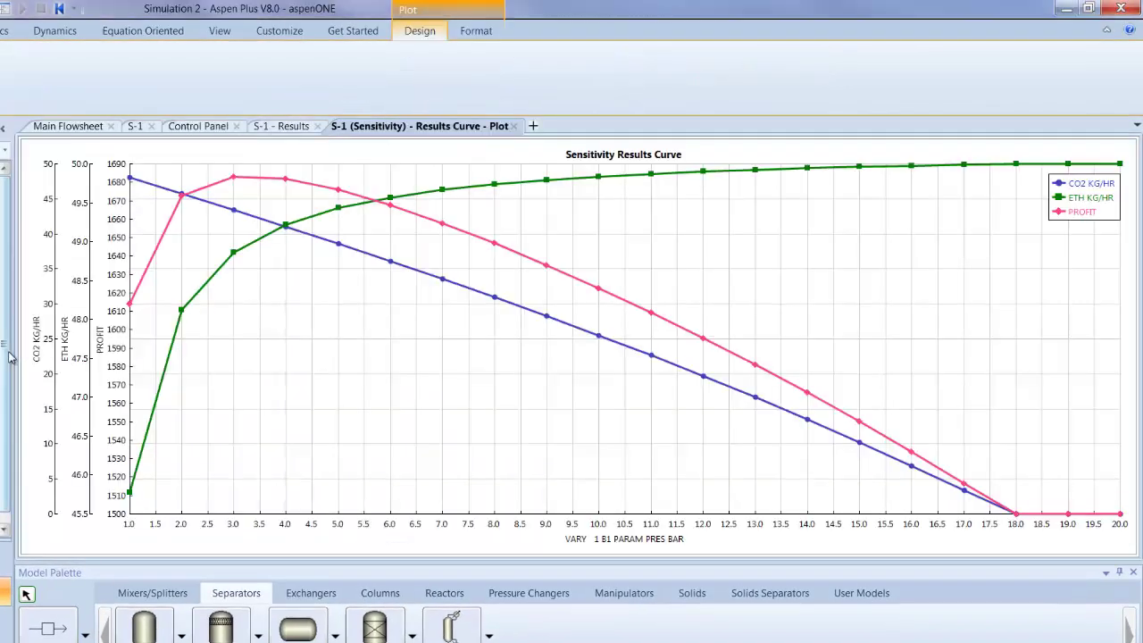